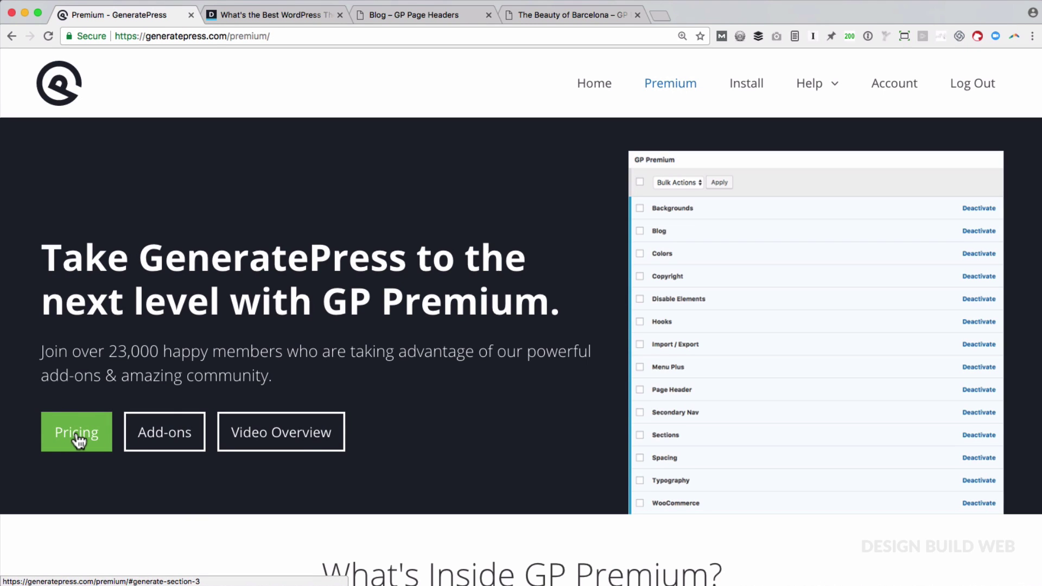
- Jump to the GP Premium pricing section showing $39.95 for all 14 add-ons
{"action": "left_click", "coordinate": [76, 434]}
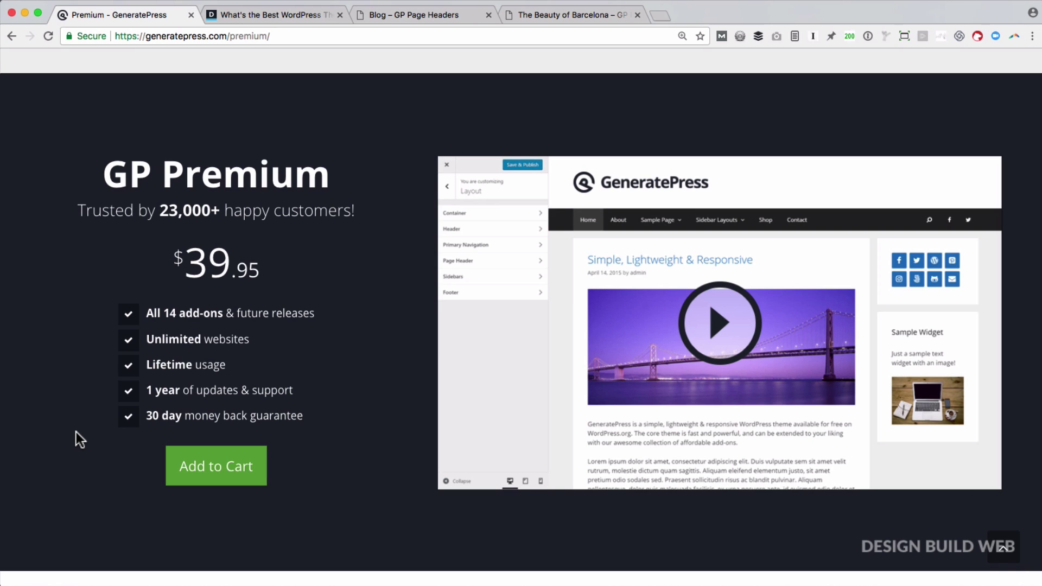
- Switch to the Design Build Web theme article and scroll down to its contents list
{"action": "left_click", "coordinate": [278, 11]}
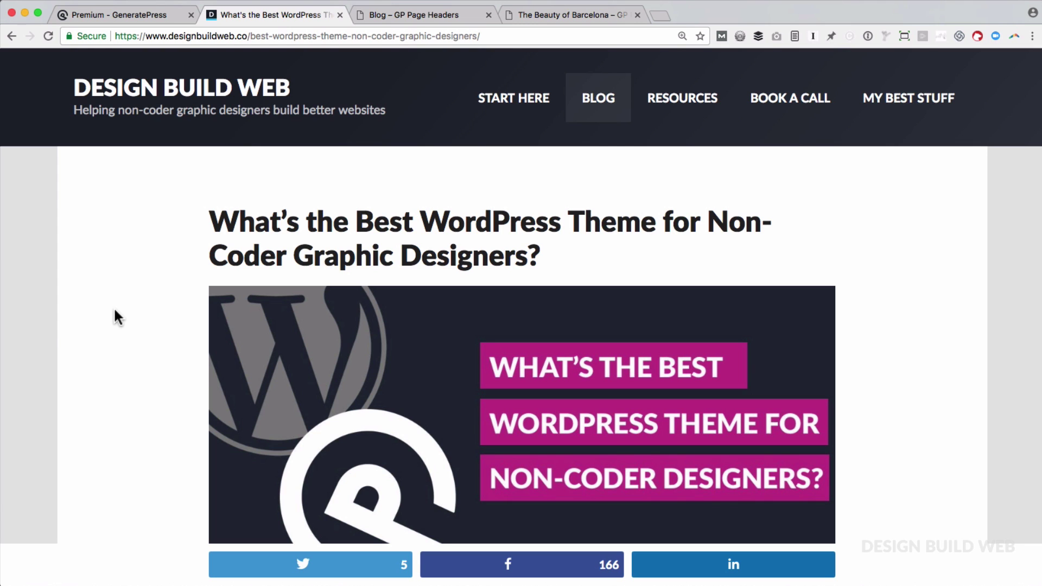
{"action": "scroll", "coordinate": [113, 307], "scroll_direction": "down", "scroll_amount": 5}
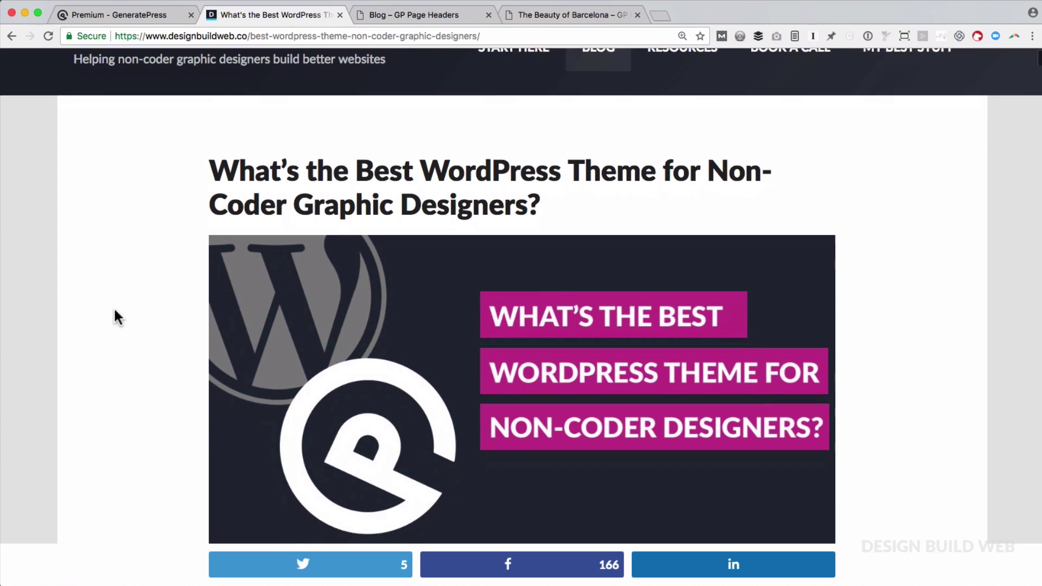
{"action": "scroll", "coordinate": [114, 311], "scroll_direction": "down", "scroll_amount": 5}
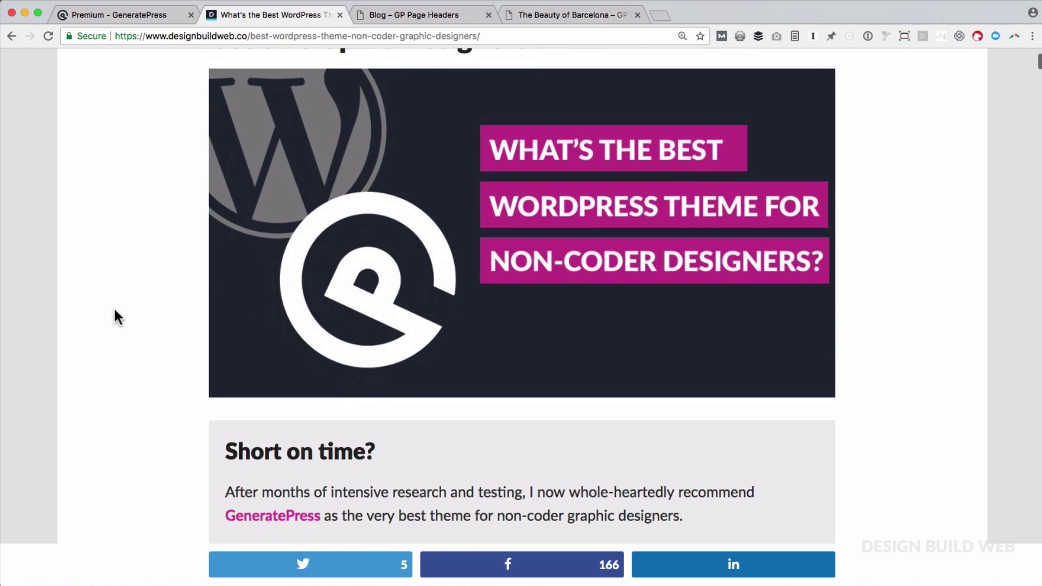
{"action": "scroll", "coordinate": [115, 312], "scroll_direction": "down", "scroll_amount": 5}
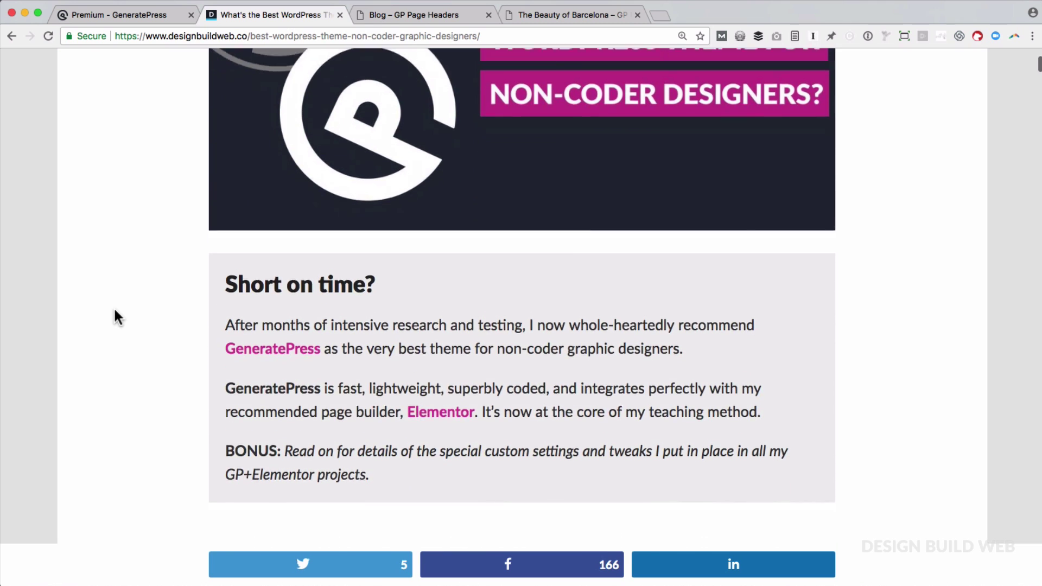
{"action": "scroll", "coordinate": [114, 310], "scroll_direction": "down", "scroll_amount": 1}
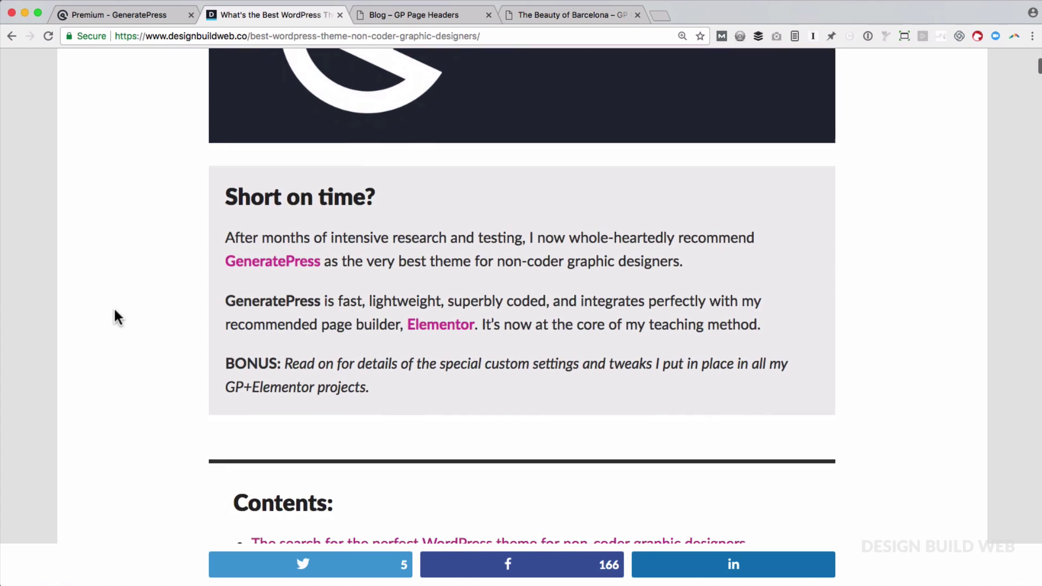
{"action": "scroll", "coordinate": [115, 311], "scroll_direction": "down", "scroll_amount": 5}
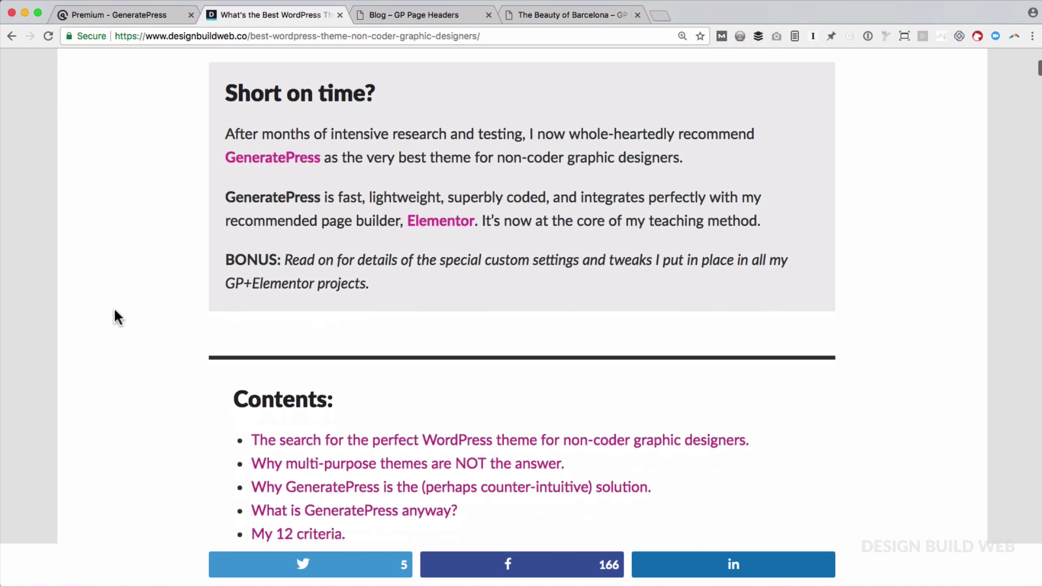
{"action": "scroll", "coordinate": [114, 311], "scroll_direction": "down", "scroll_amount": 5}
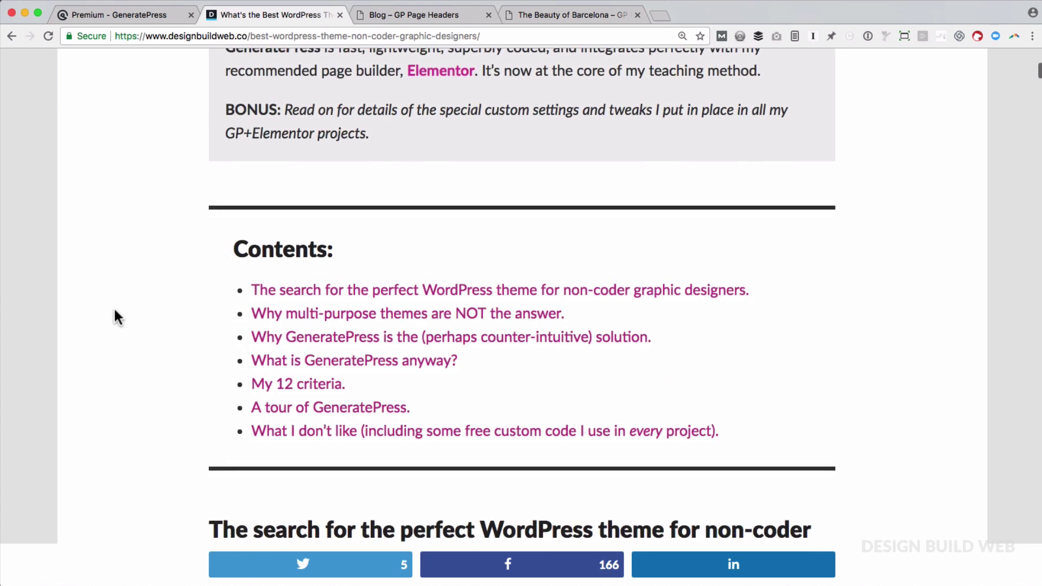
{"action": "scroll", "coordinate": [115, 310], "scroll_direction": "down", "scroll_amount": 5}
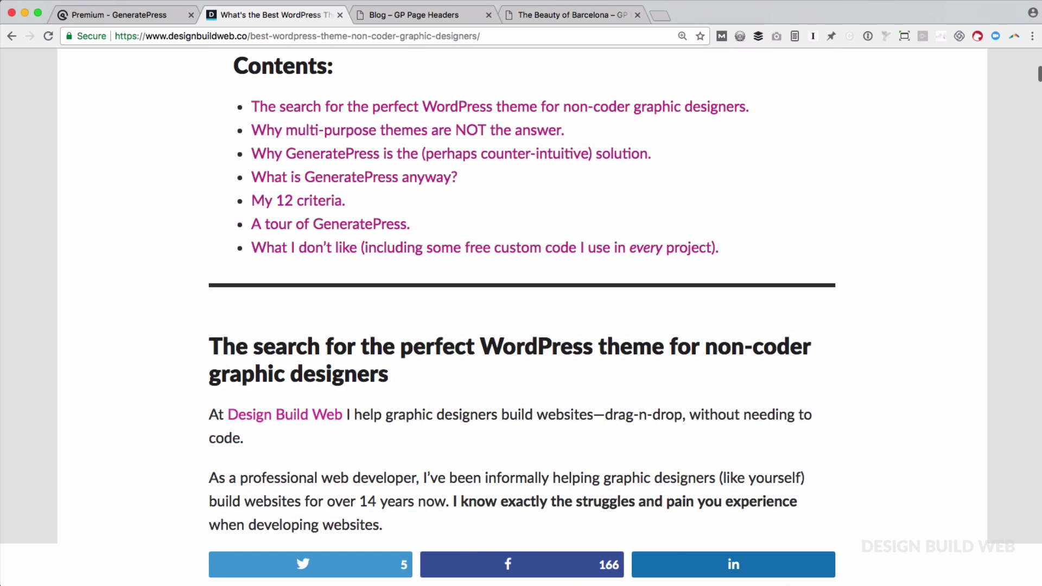
- Switch to the demo site's Blog page and look over its 'Blog & News' desert header
{"action": "left_click", "coordinate": [389, 16]}
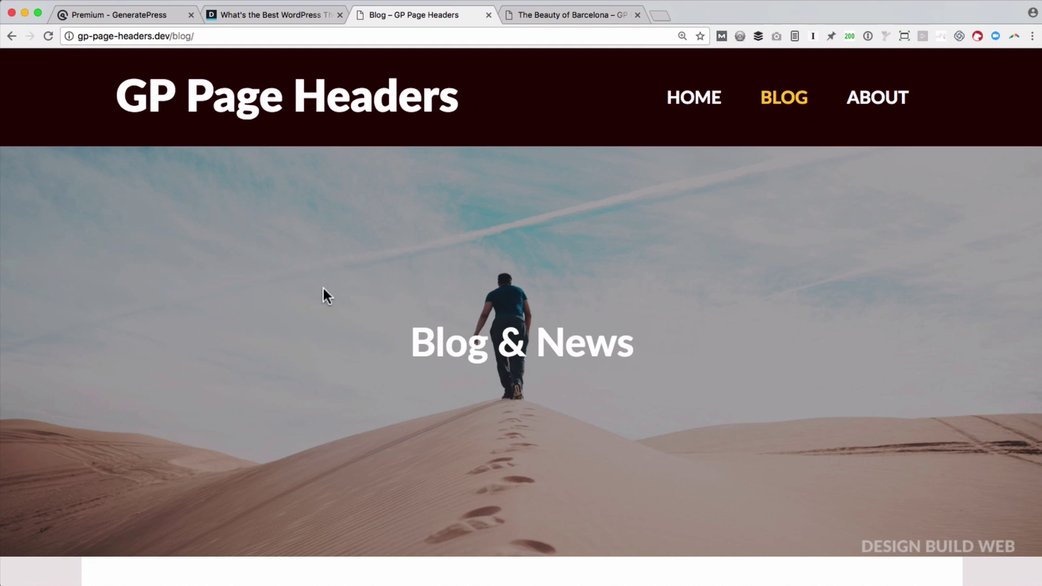
{"action": "scroll", "coordinate": [702, 415], "scroll_direction": "down", "scroll_amount": 6}
{"action": "scroll", "coordinate": [704, 423], "scroll_direction": "up", "scroll_amount": 6}
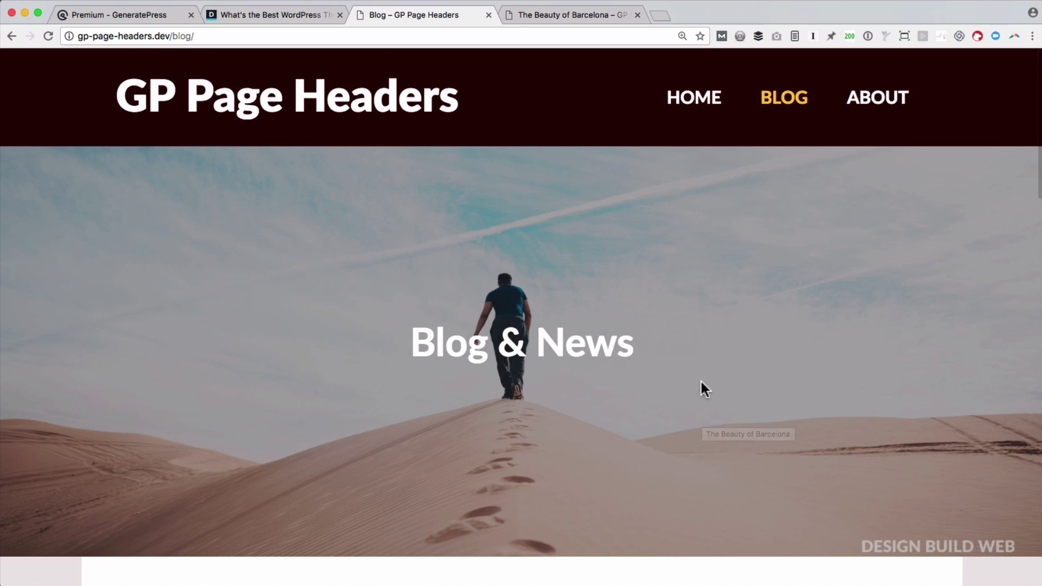
- Bring up the demo site's About Us page, which shows no header image yet
{"action": "left_click", "coordinate": [571, 17]}
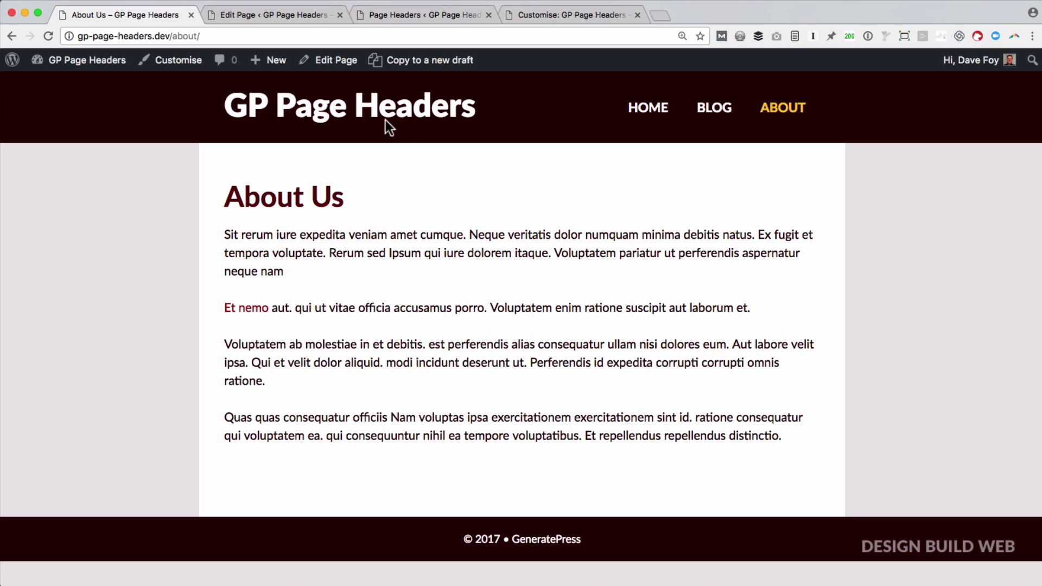
- Open the About Us page editor and scroll to its empty Page Header setting
{"action": "left_click", "coordinate": [280, 11]}
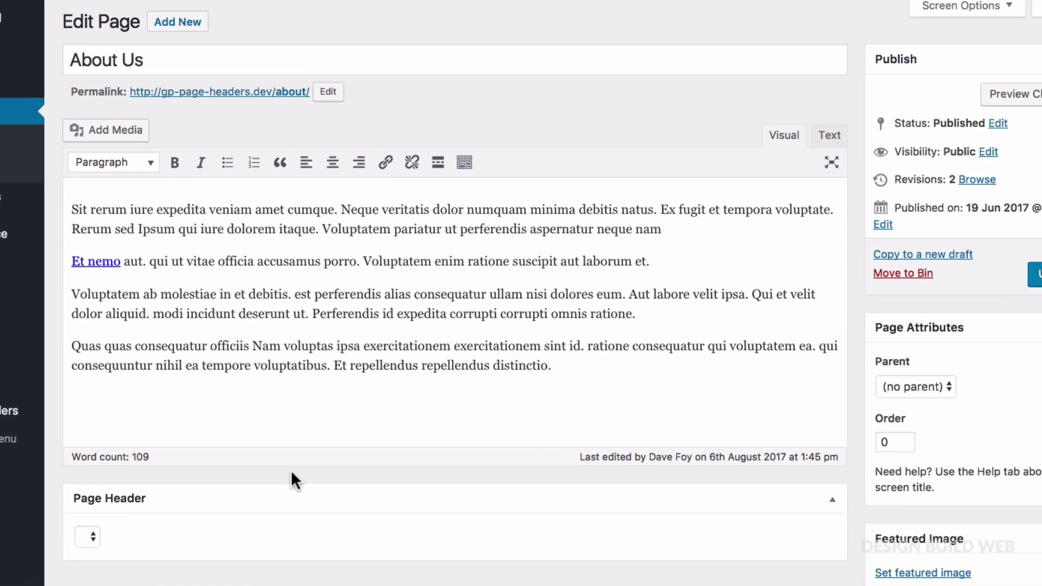
{"action": "scroll", "coordinate": [265, 473], "scroll_direction": "down", "scroll_amount": 5}
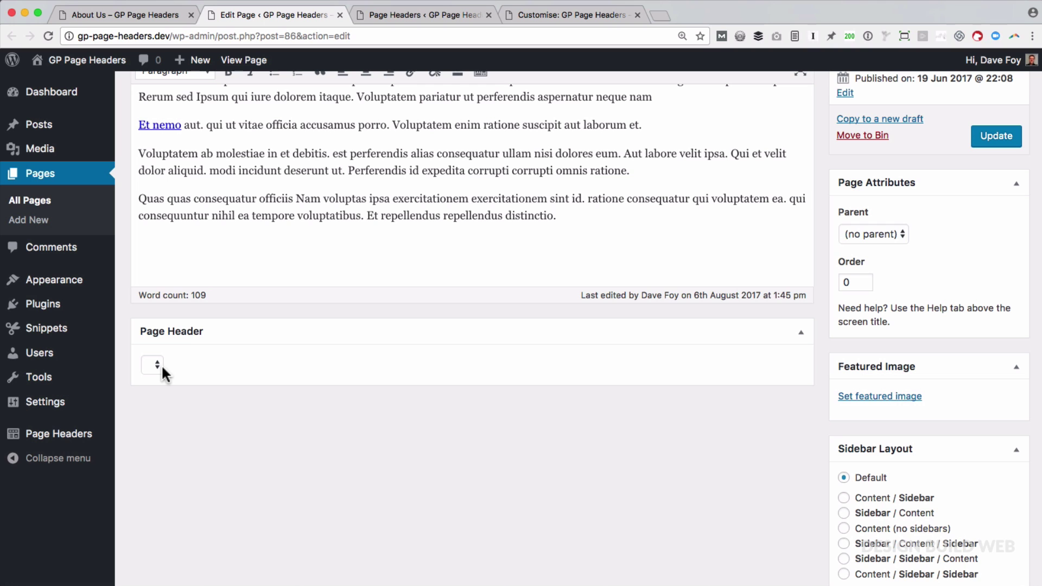
- Start a new page header titled 'About Page'
{"action": "mouse_move", "coordinate": [76, 435]}
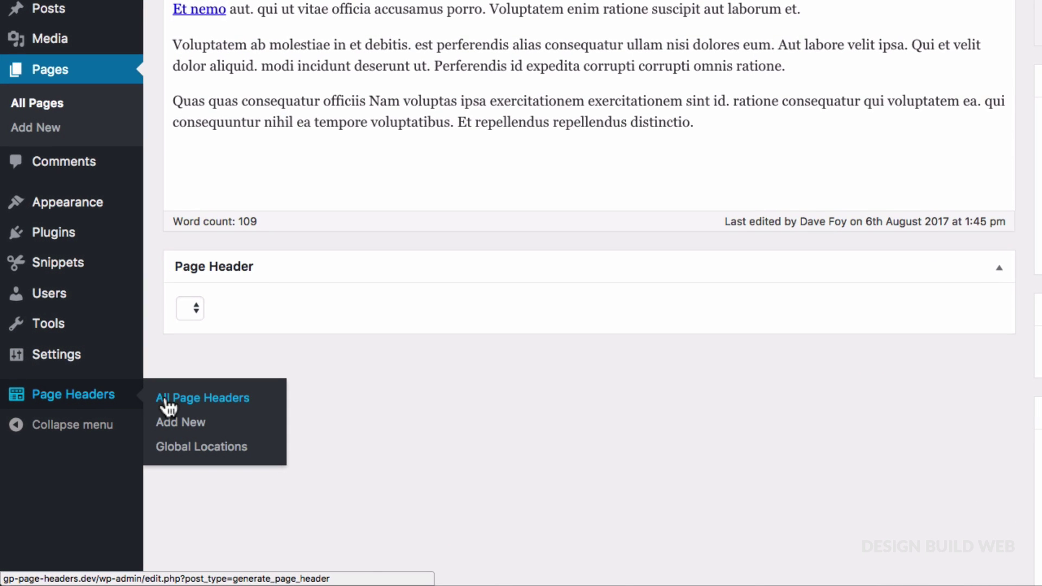
{"action": "left_click", "coordinate": [165, 401]}
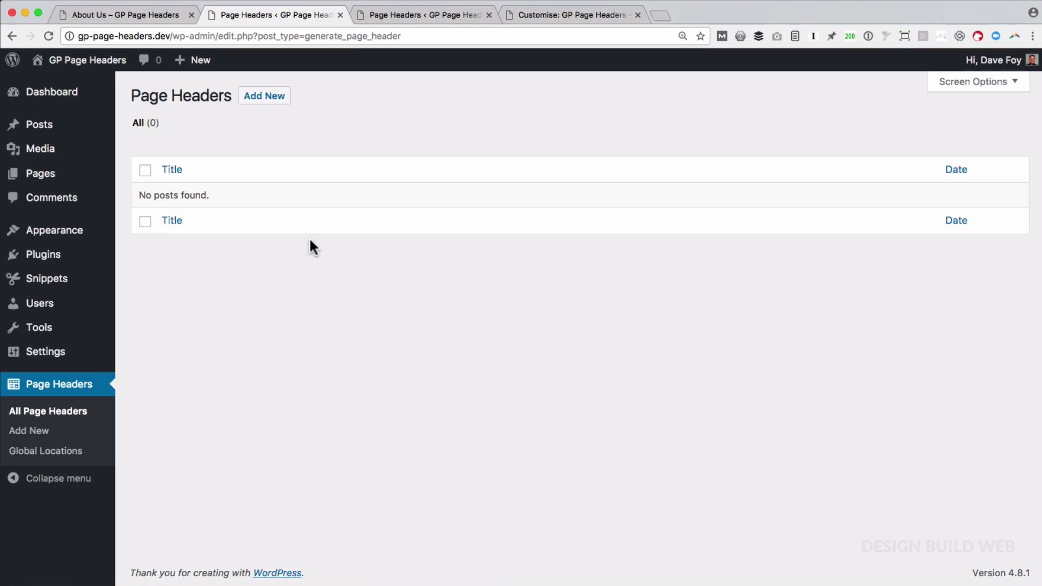
{"action": "left_click", "coordinate": [268, 102]}
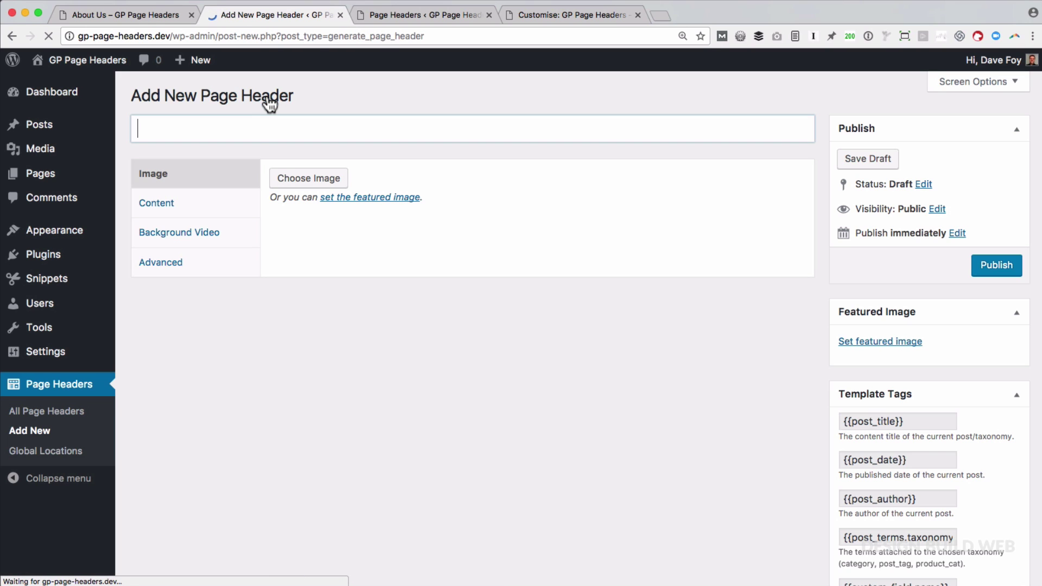
{"action": "type", "text": "About POage"}
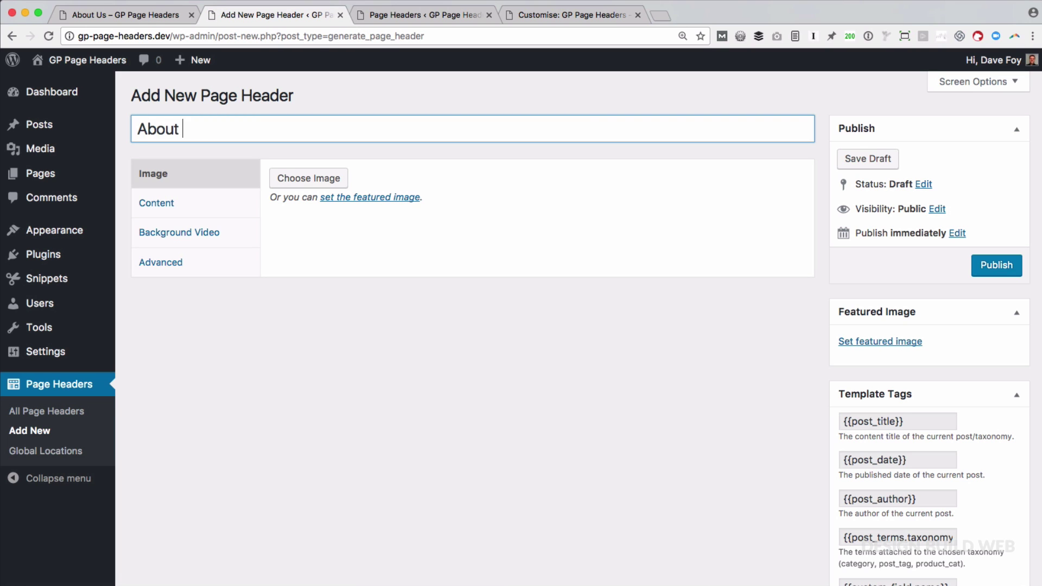
{"action": "key", "text": "BackSpace"}
{"action": "key", "text": "BackSpace"}
{"action": "key", "text": "BackSpace"}
{"action": "key", "text": "BackSpace"}
{"action": "type", "text": "age"}
{"action": "left_click", "coordinate": [350, 264]}
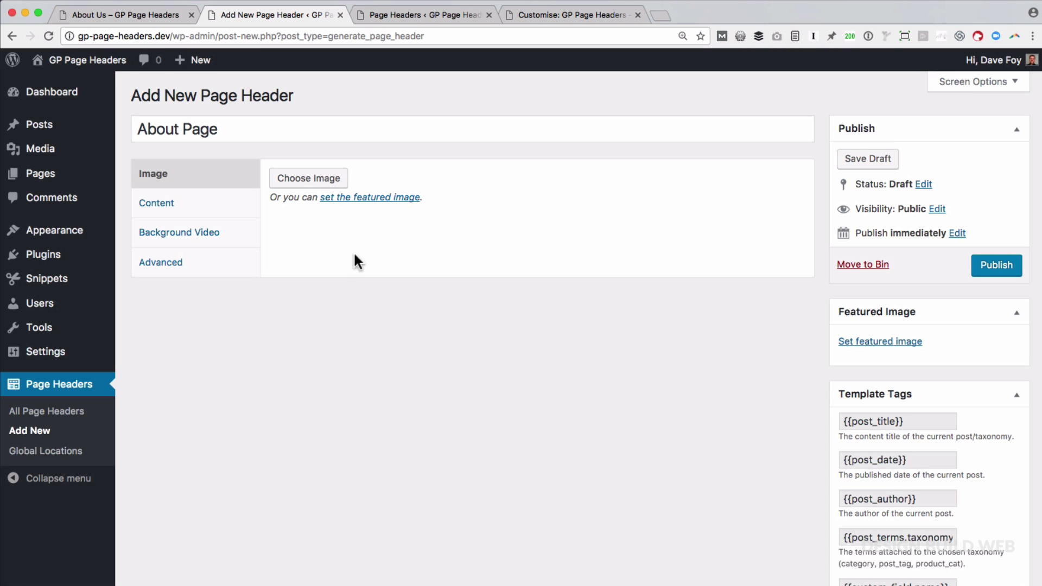
- Set header-3.jpg as the page header's featured image
{"action": "left_click", "coordinate": [379, 200]}
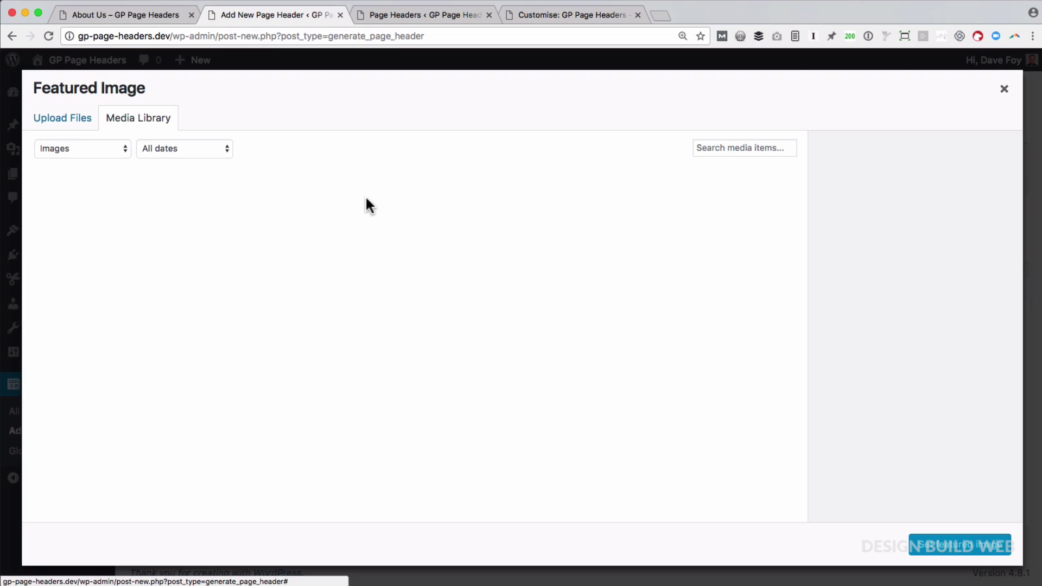
{"action": "left_click", "coordinate": [326, 226]}
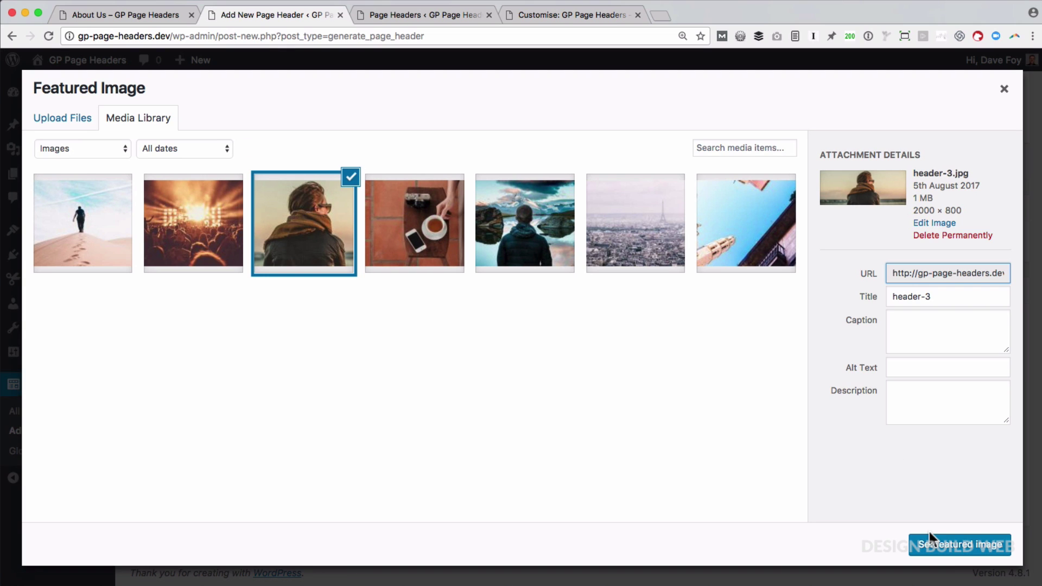
{"action": "left_click", "coordinate": [950, 551]}
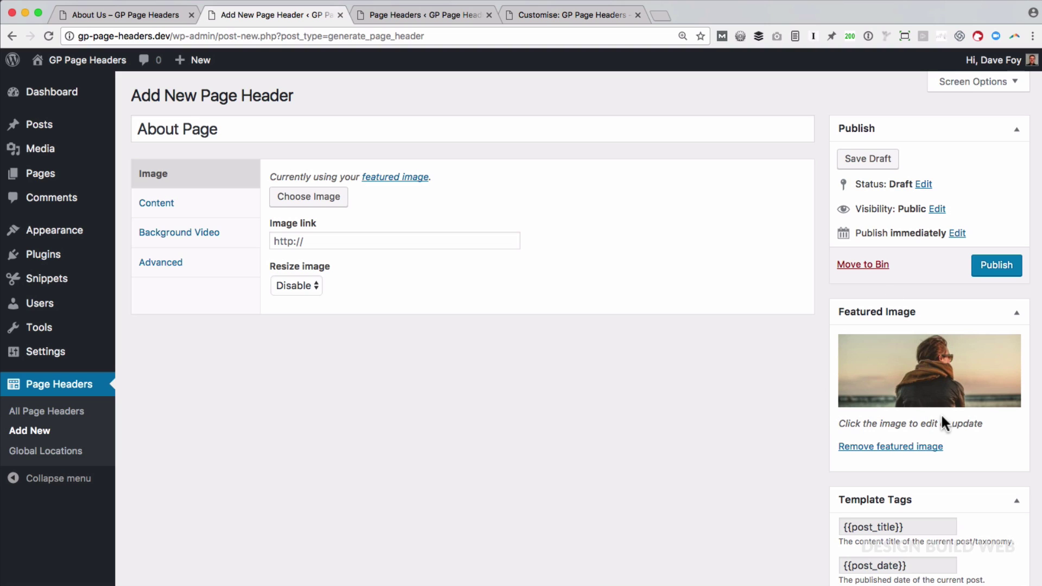
- Enter '<h1>About Us</h1>' as the About Page header's content
{"action": "left_click", "coordinate": [167, 212]}
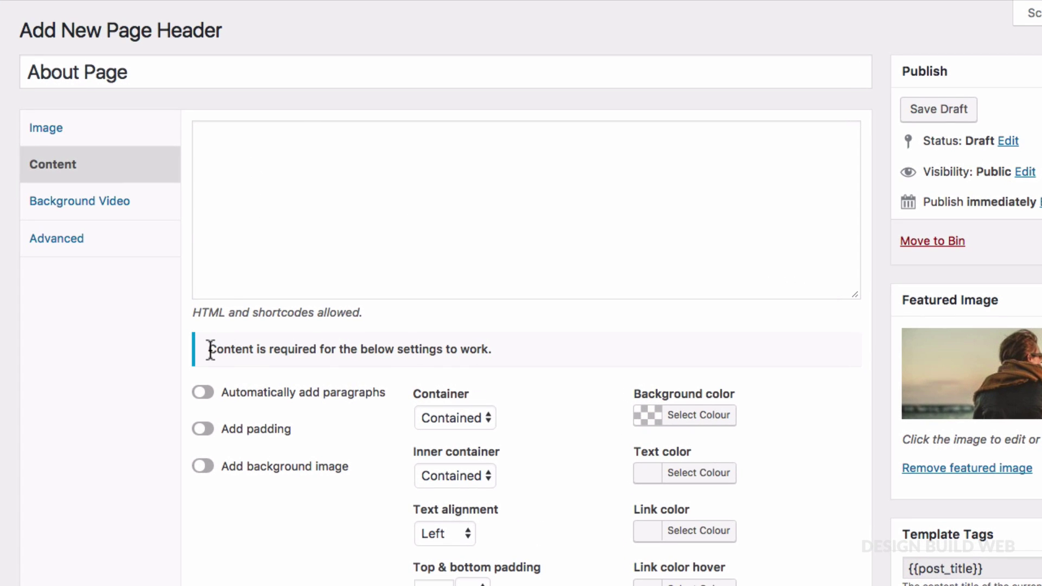
{"action": "left_click_drag", "start_coordinate": [209, 349], "coordinate": [489, 350]}
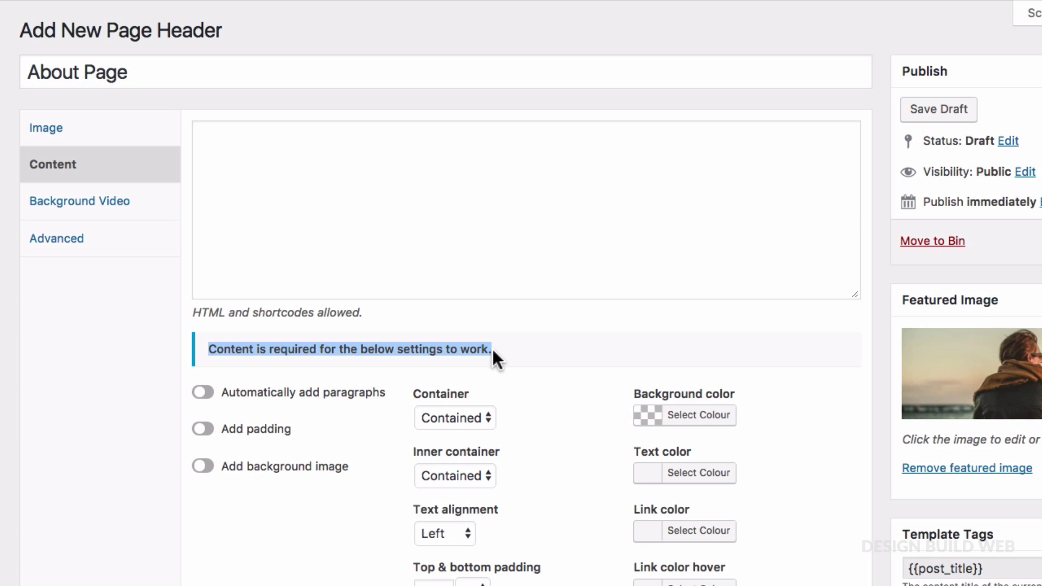
{"action": "left_click", "coordinate": [358, 204]}
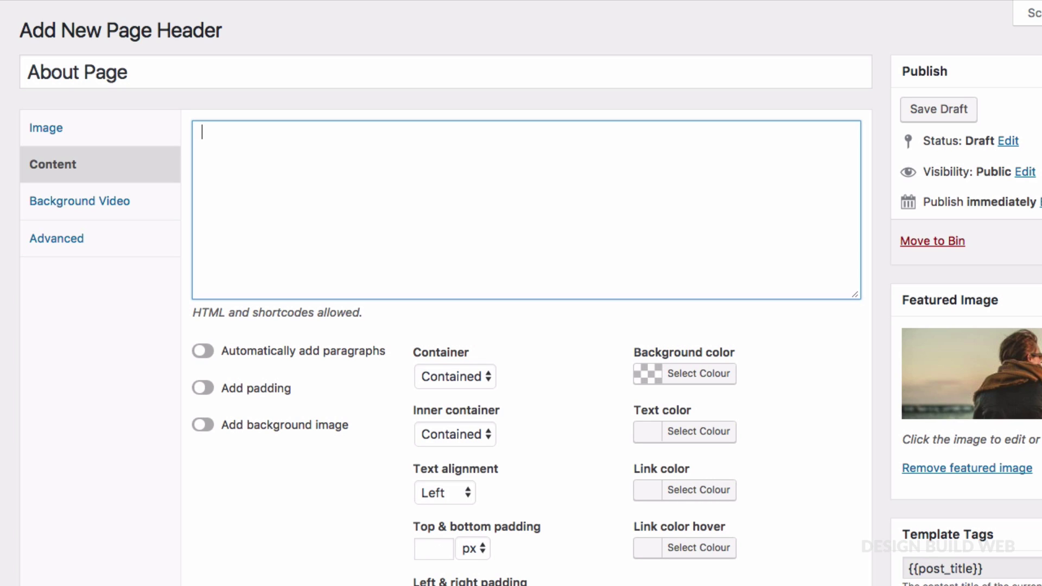
{"action": "key", "text": "BackSpace"}
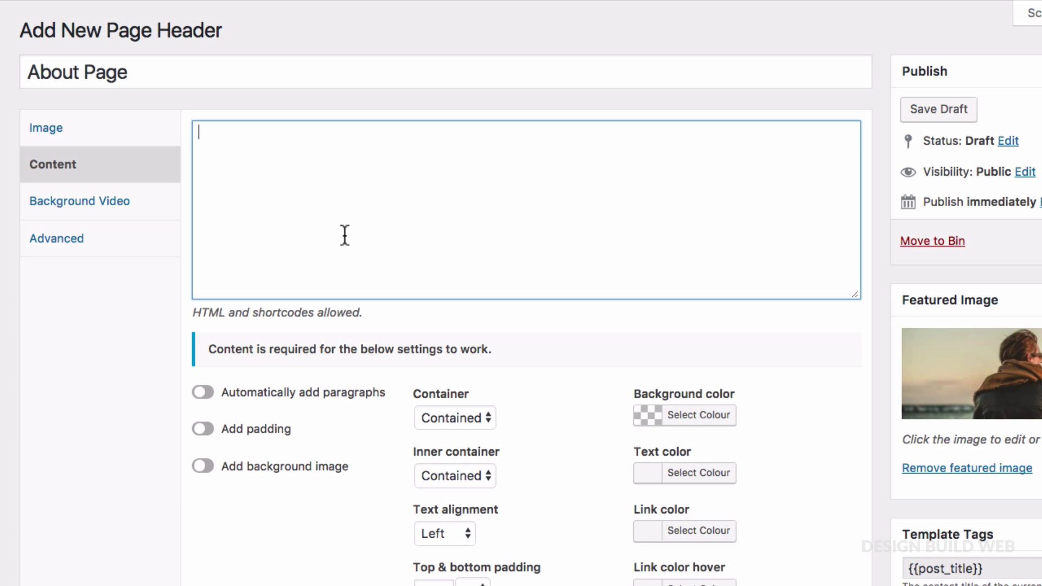
{"action": "type", "text": "<h1"}
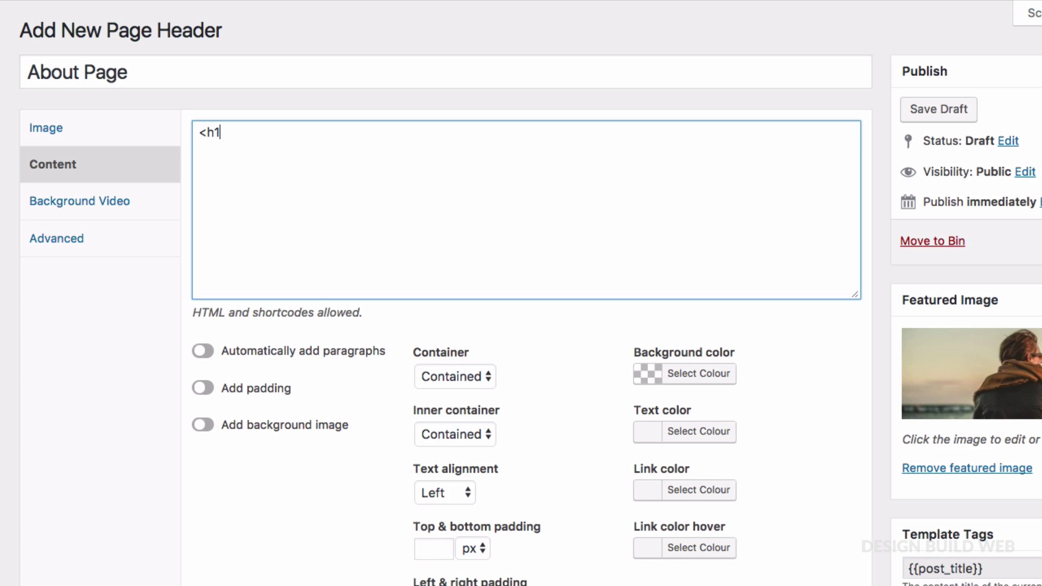
{"action": "type", "text": ">"}
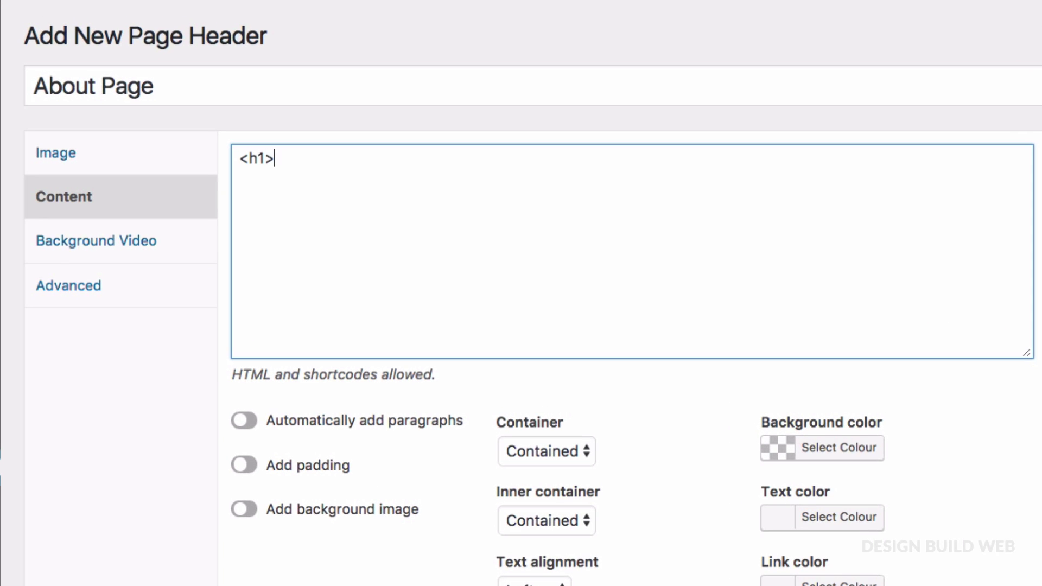
{"action": "type", "text": "</h1>"}
{"action": "key", "text": "Left"}
{"action": "key", "text": "Left"}
{"action": "key", "text": "Left"}
{"action": "key", "text": "Left"}
{"action": "key", "text": "Left"}
{"action": "type", "text": "About Us"}
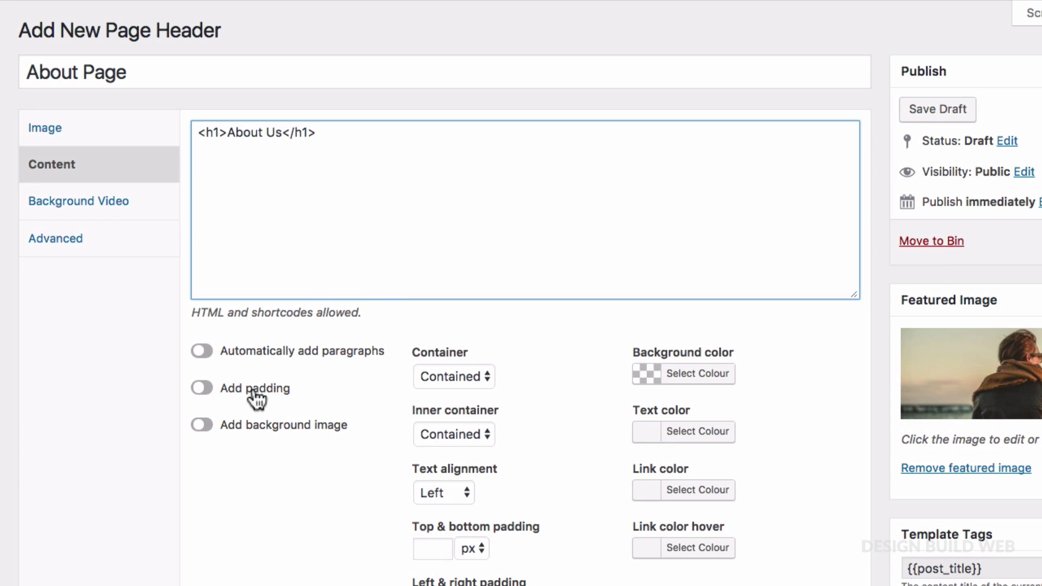
- Enable background image, an rgba(34,34,34,0.41) colour overlay and parallax for the header
{"action": "scroll", "coordinate": [317, 461], "scroll_direction": "down", "scroll_amount": 5}
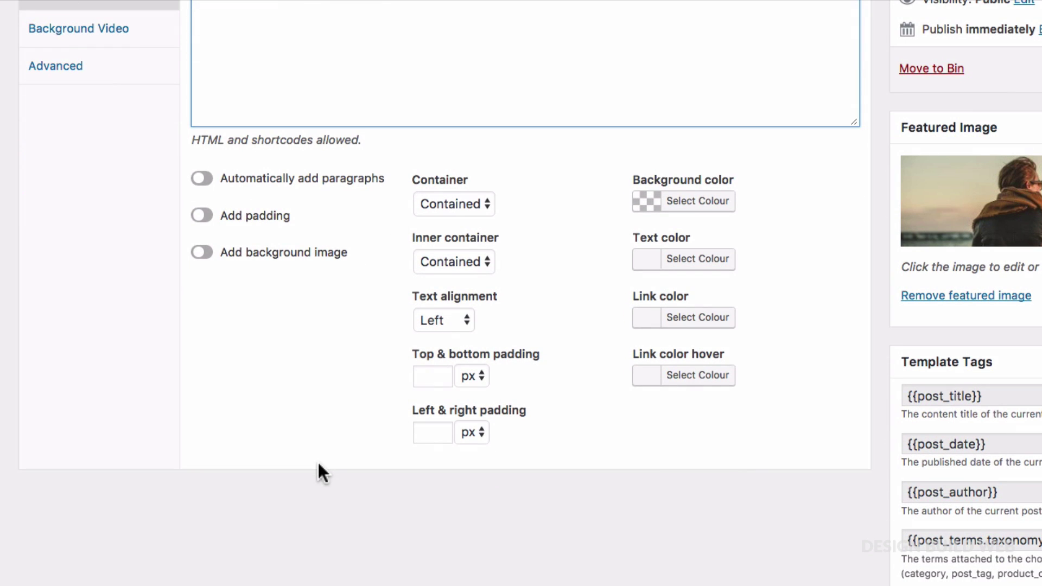
{"action": "left_click", "coordinate": [261, 263]}
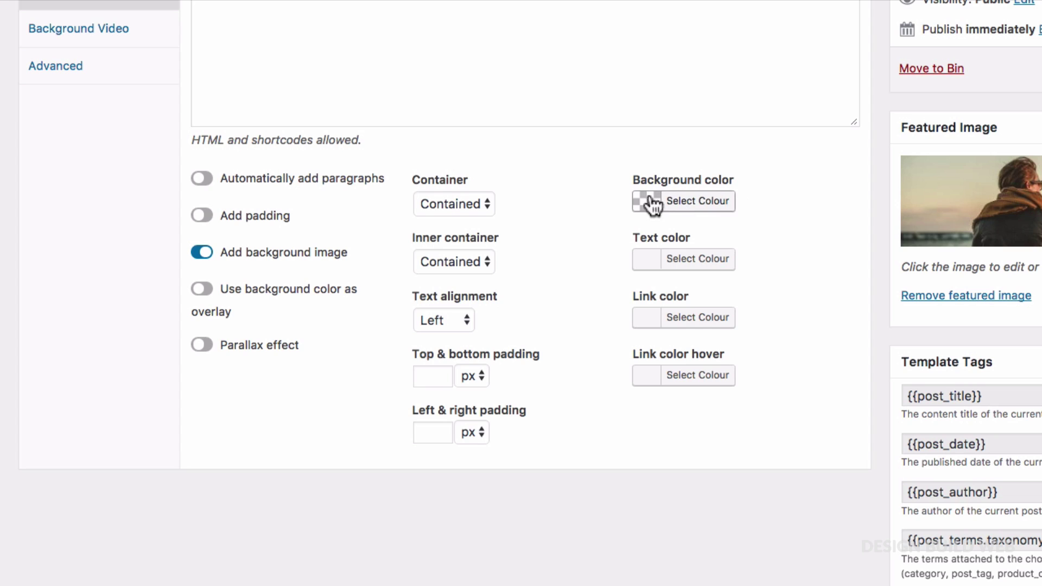
{"action": "left_click", "coordinate": [267, 294]}
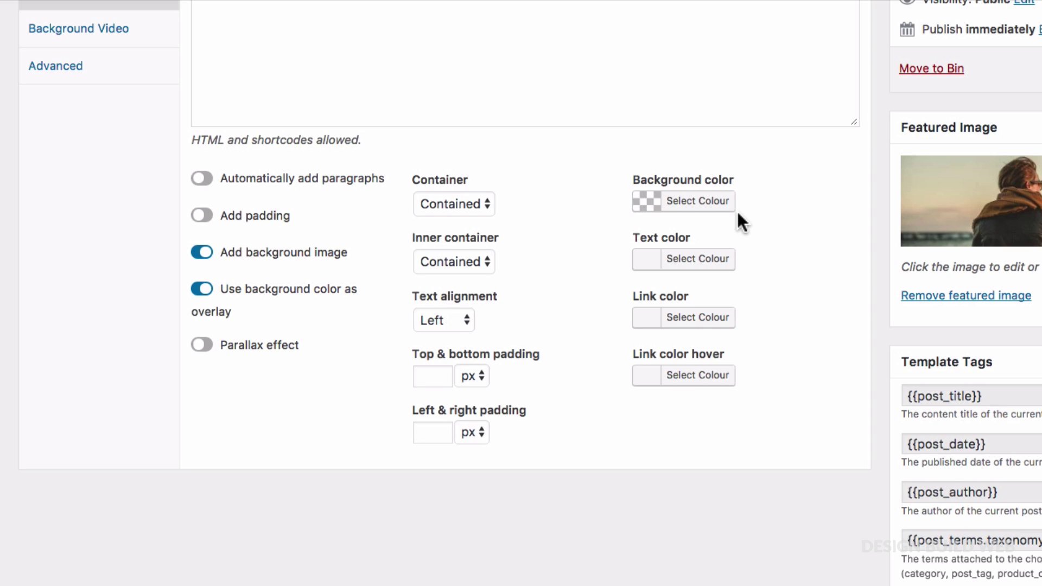
{"action": "left_click", "coordinate": [708, 202]}
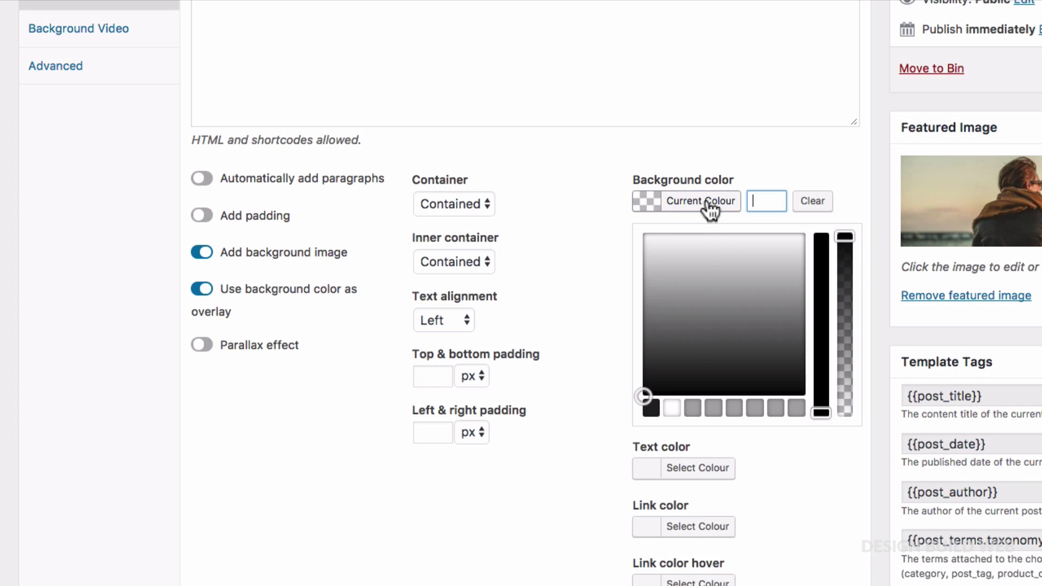
{"action": "left_click", "coordinate": [652, 411]}
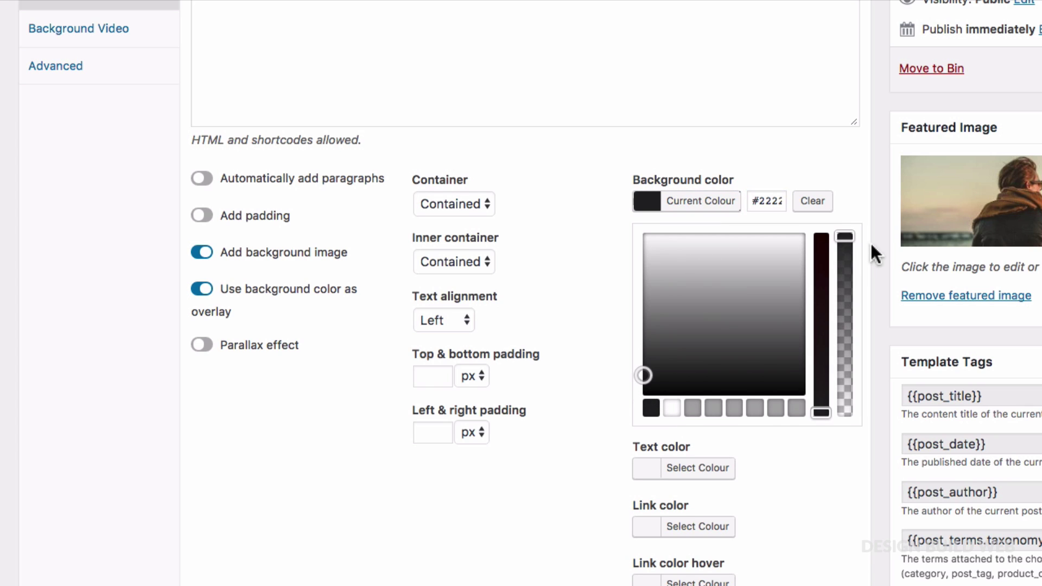
{"action": "left_click_drag", "start_coordinate": [843, 251], "coordinate": [841, 350]}
{"action": "left_click", "coordinate": [389, 477]}
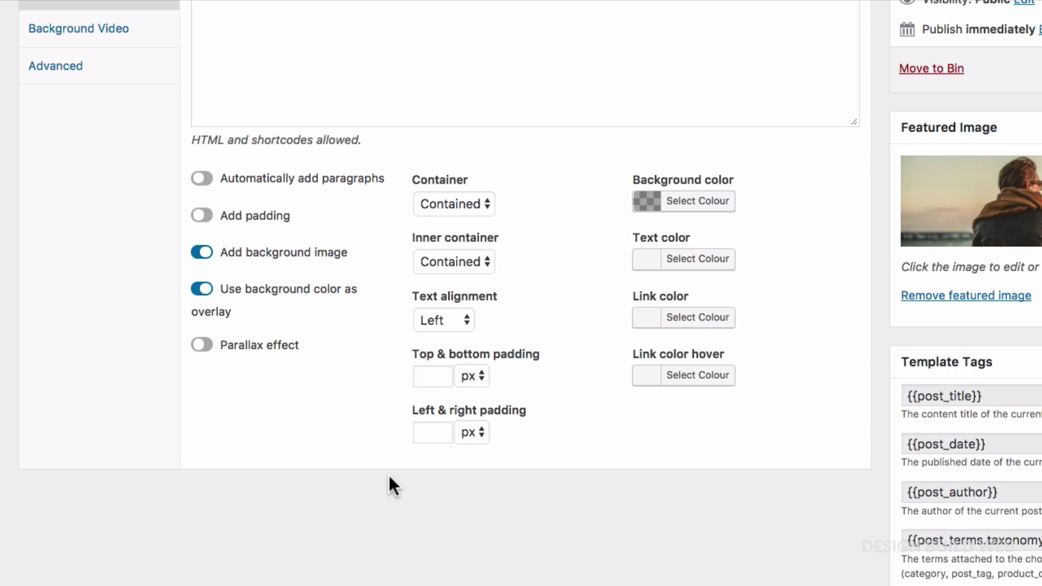
{"action": "left_click", "coordinate": [252, 353]}
- Make the header container full width, keep the inner container contained, and set white text
{"action": "left_click", "coordinate": [475, 210]}
{"action": "left_click", "coordinate": [444, 219]}
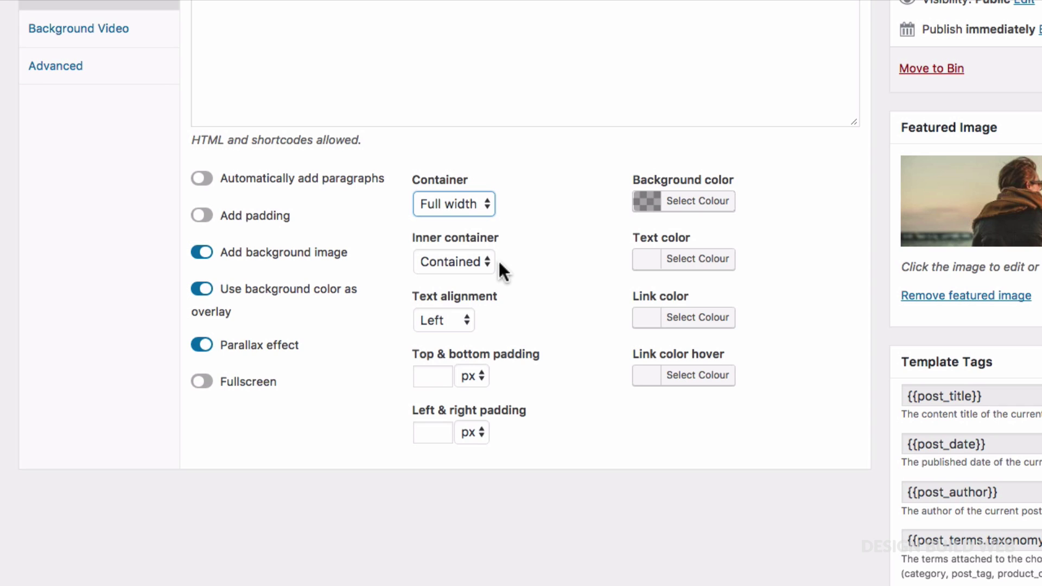
{"action": "left_click", "coordinate": [454, 261]}
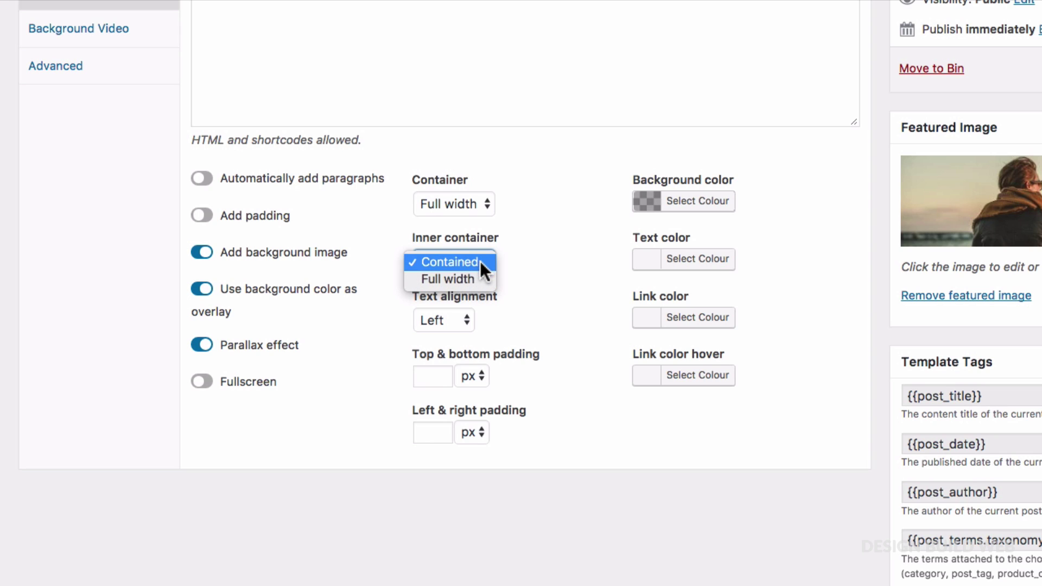
{"action": "left_click", "coordinate": [474, 261]}
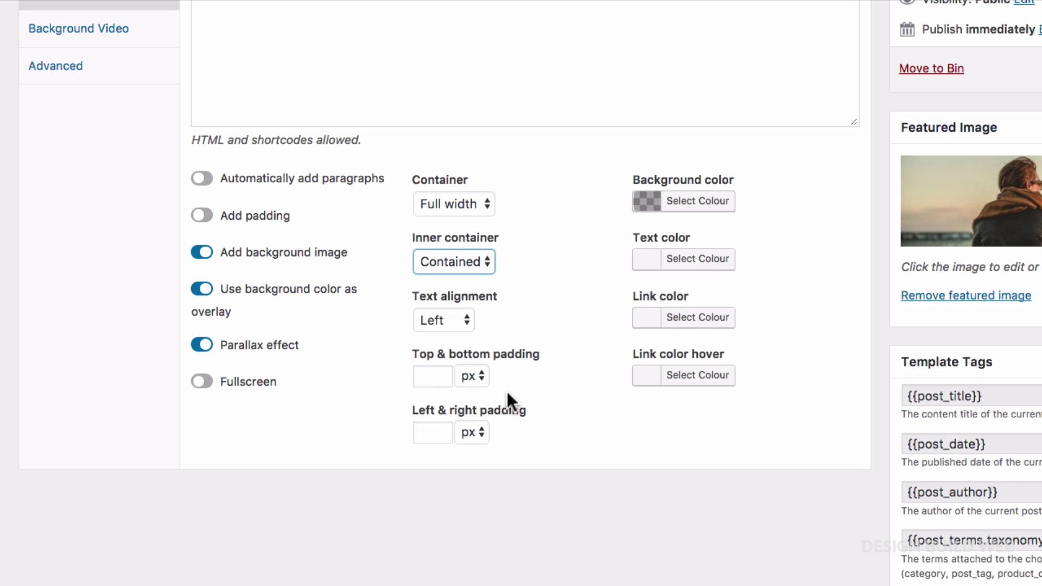
{"action": "left_click", "coordinate": [687, 266]}
{"action": "left_click", "coordinate": [675, 467]}
{"action": "left_click", "coordinate": [598, 360]}
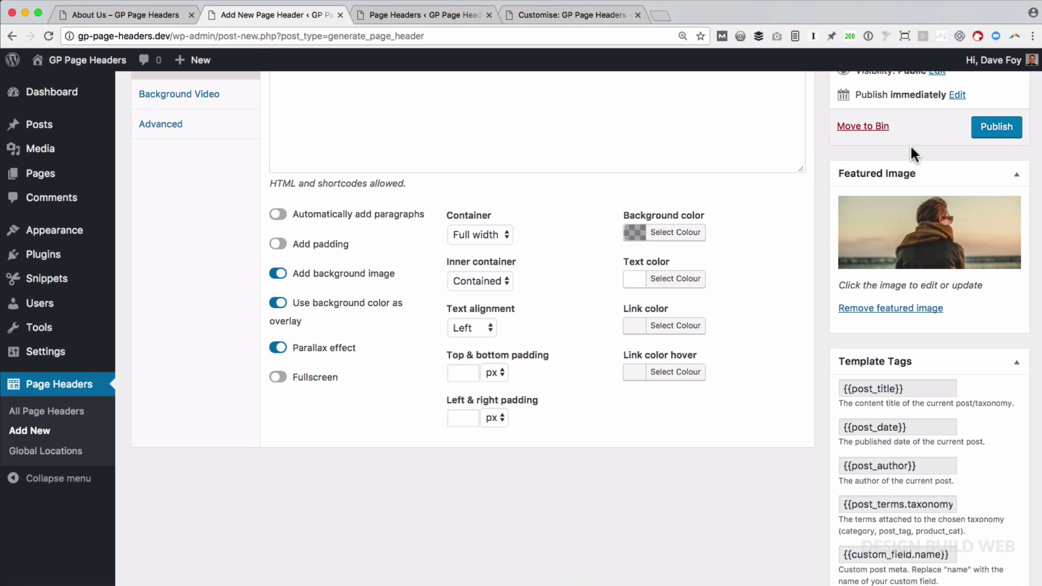
- Publish the About Page header and reload the About Us page on the site
{"action": "left_click", "coordinate": [997, 128]}
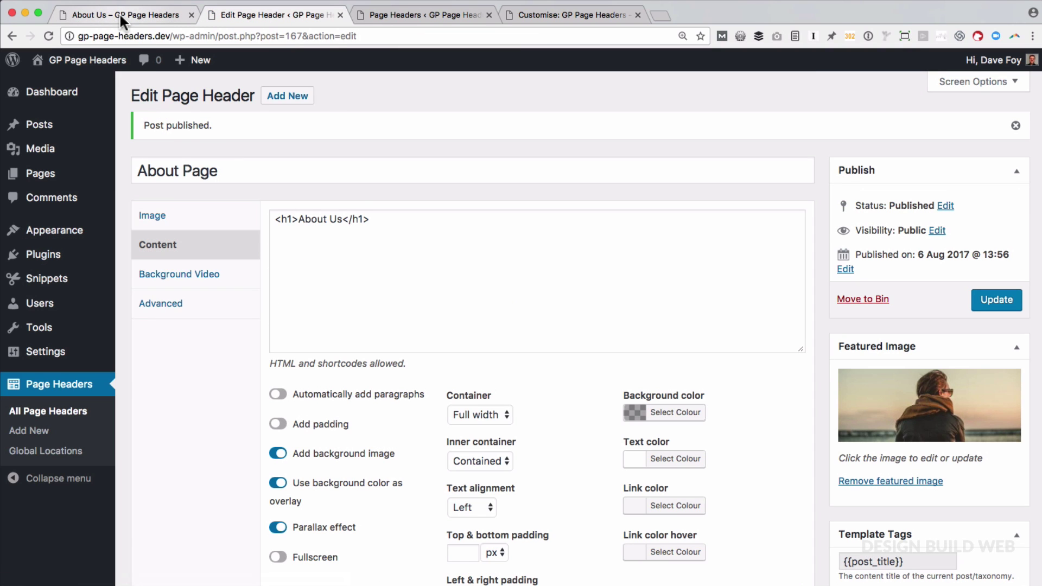
{"action": "left_click", "coordinate": [139, 16]}
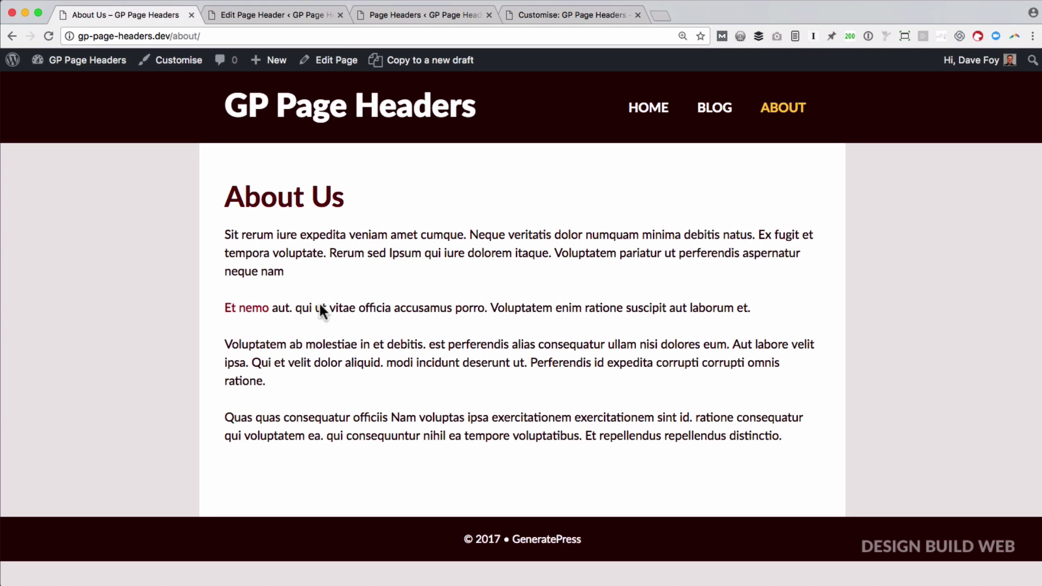
{"action": "key", "text": "super+r"}
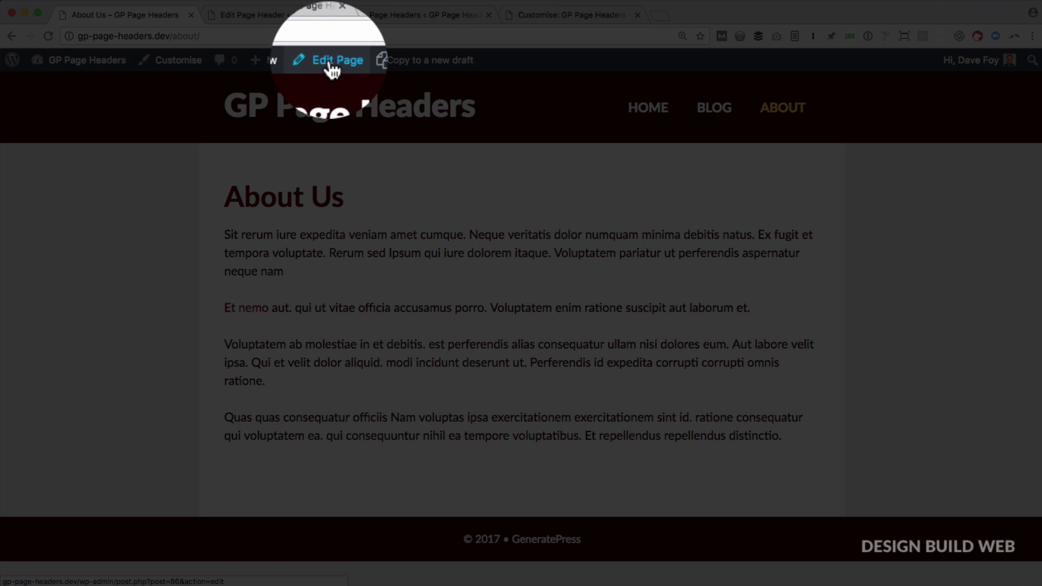
- Assign the About Page header to the About Us page, update it and view the result
{"action": "left_click", "coordinate": [330, 65]}
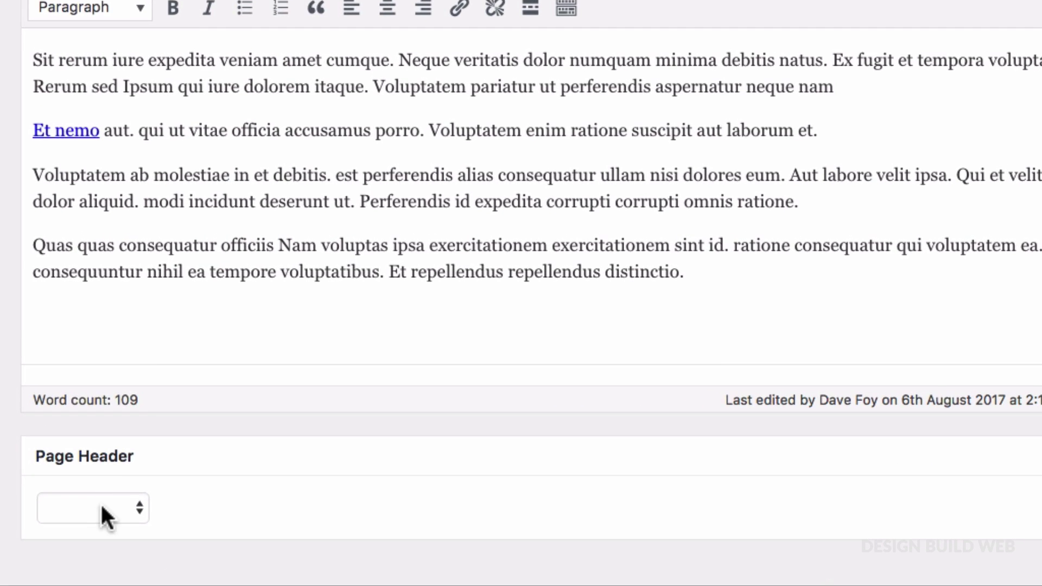
{"action": "scroll", "coordinate": [100, 503], "scroll_direction": "down", "scroll_amount": 5}
{"action": "left_click", "coordinate": [103, 280]}
{"action": "left_click", "coordinate": [115, 296]}
{"action": "left_click", "coordinate": [996, 154]}
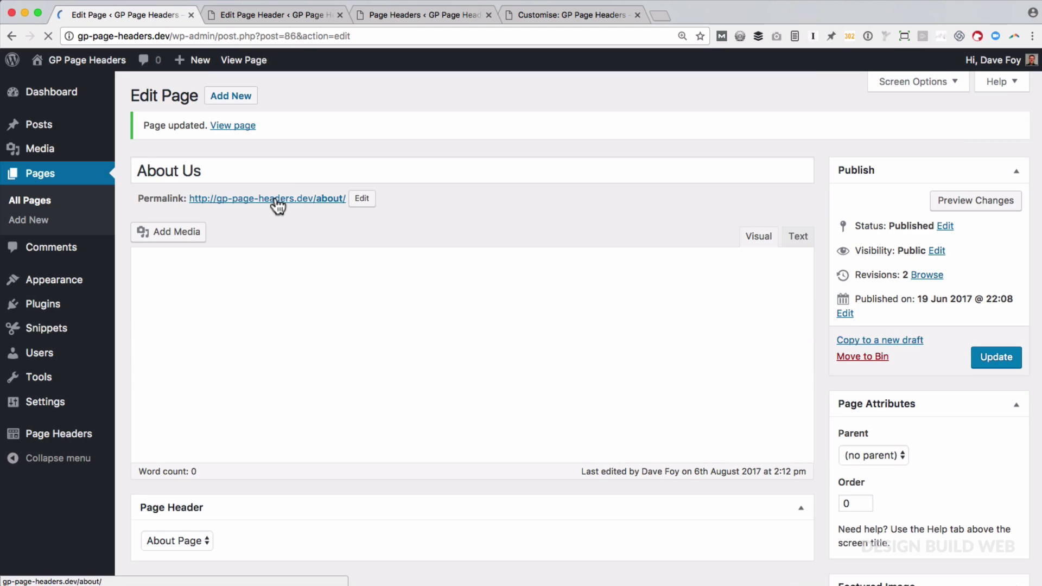
{"action": "left_click", "coordinate": [276, 200]}
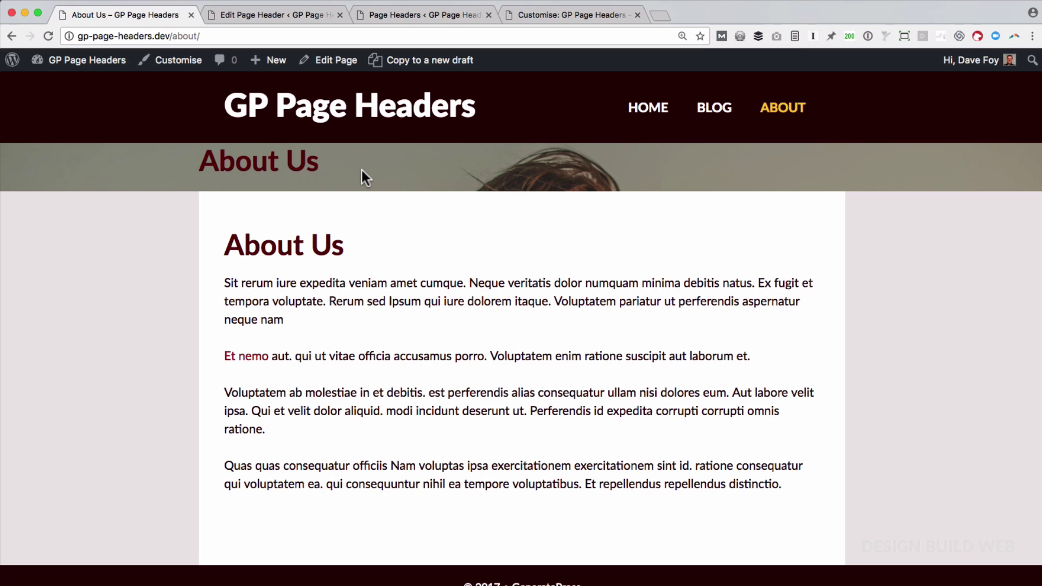
- Turn on Add padding for the About Page header, update it, and reload the About Us page
{"action": "left_click", "coordinate": [262, 13]}
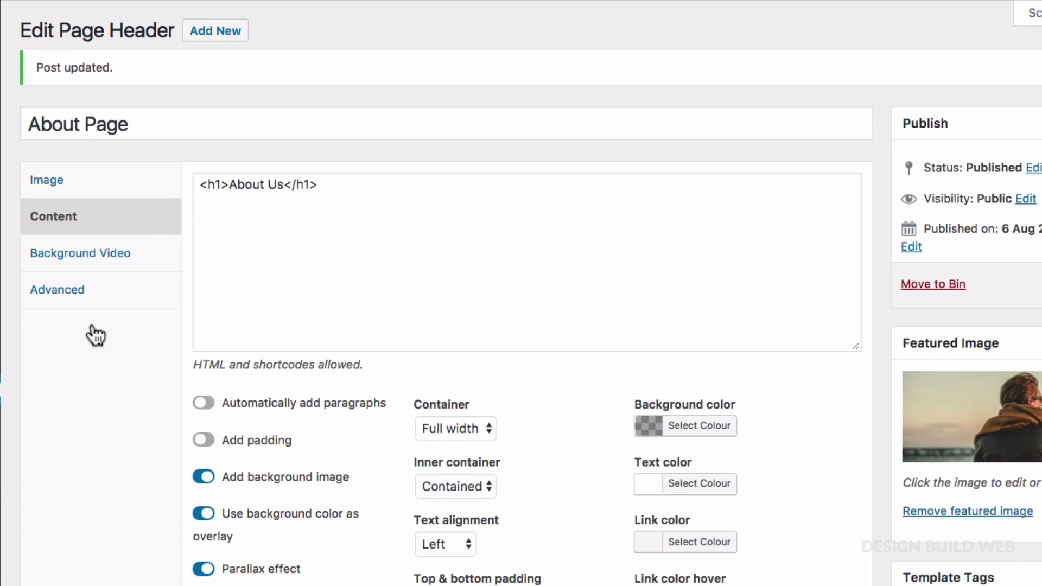
{"action": "scroll", "coordinate": [377, 532], "scroll_direction": "down", "scroll_amount": 3}
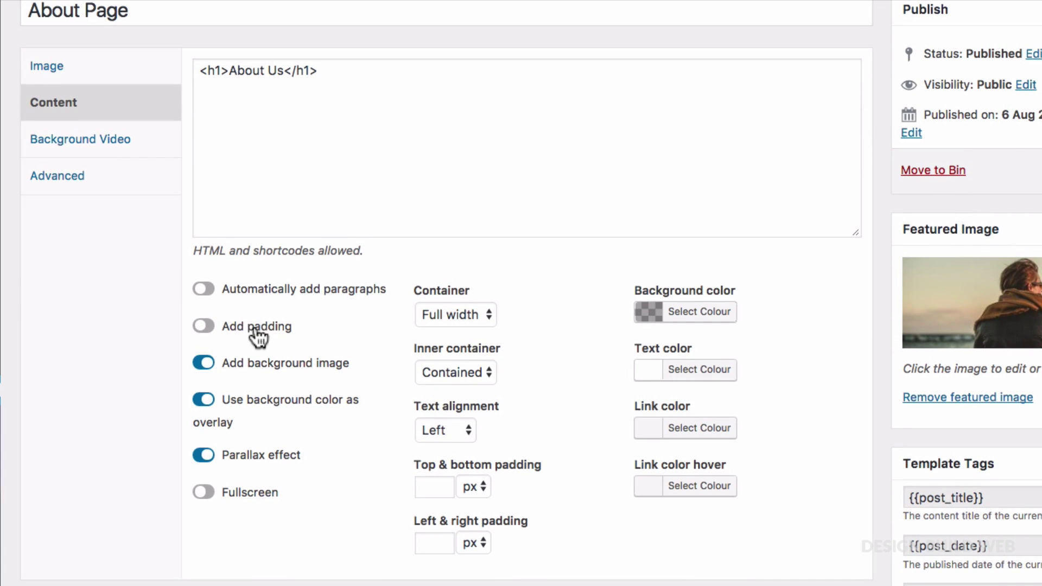
{"action": "left_click", "coordinate": [252, 328]}
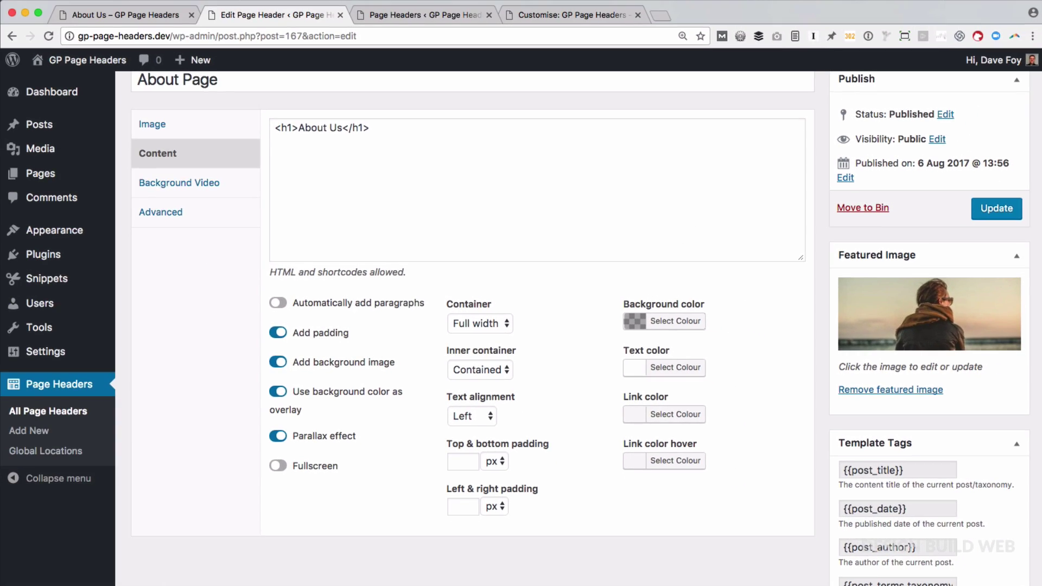
{"action": "left_click", "coordinate": [993, 209]}
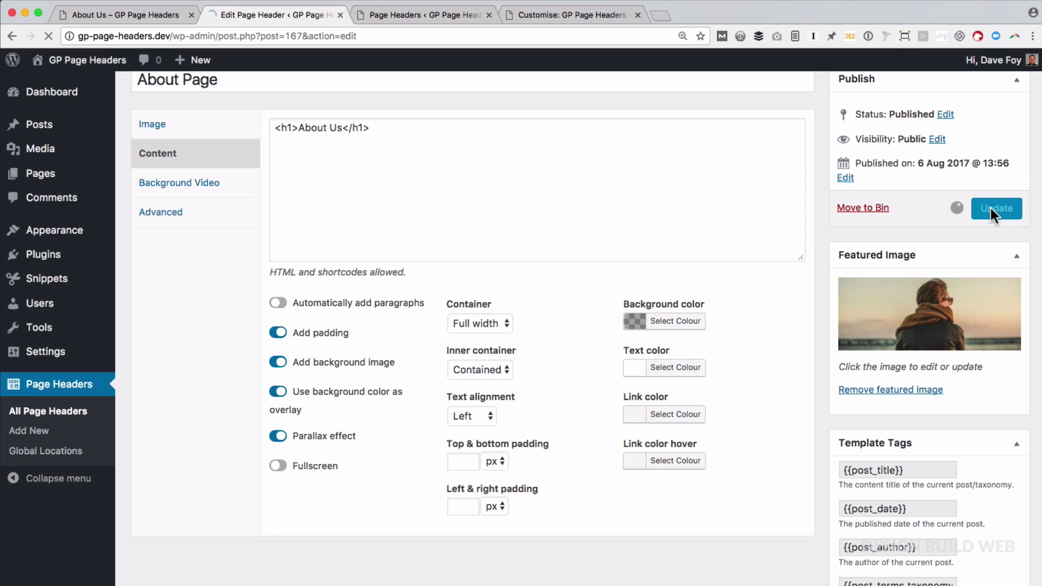
{"action": "left_click", "coordinate": [133, 9]}
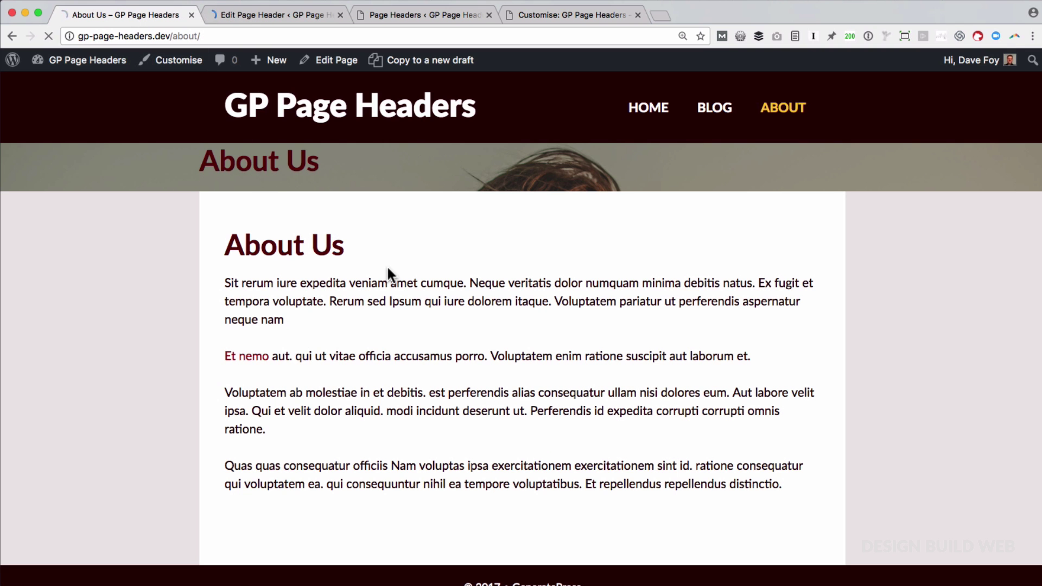
{"action": "key", "text": "super+r"}
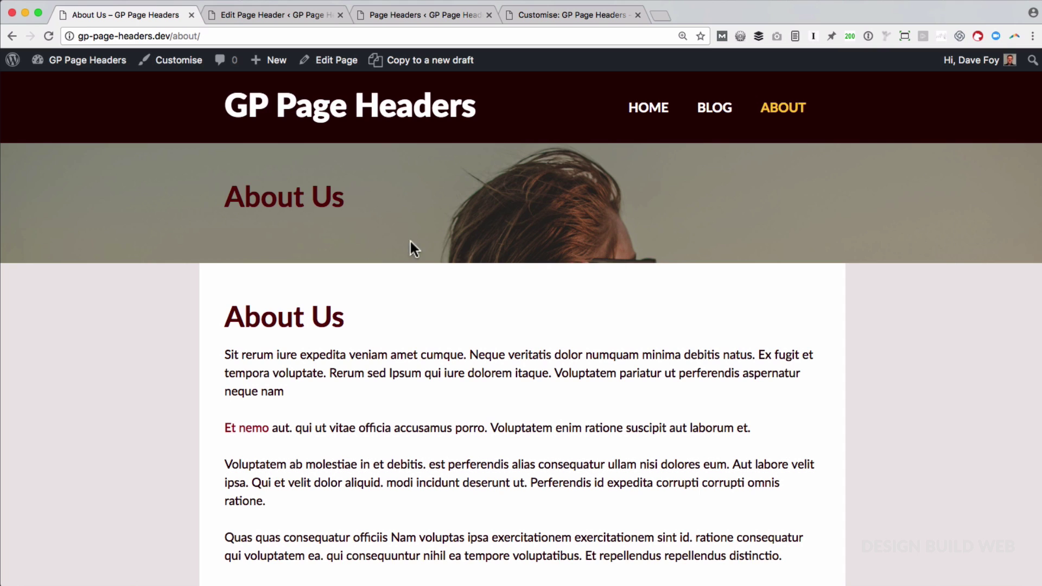
- Set the About Page header's top and bottom padding to 15% and turn off Add padding
{"action": "left_click", "coordinate": [288, 16]}
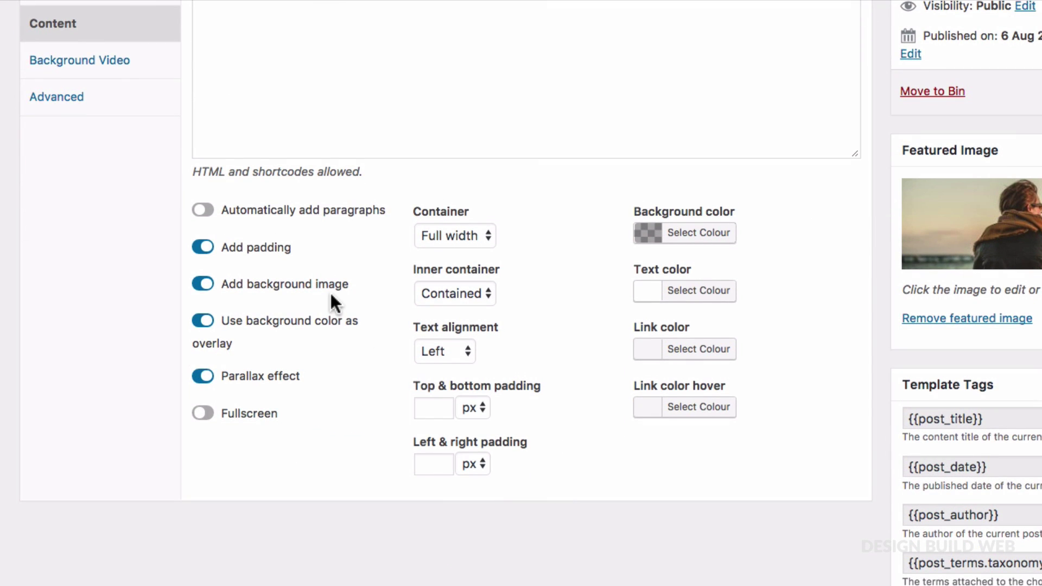
{"action": "left_click", "coordinate": [428, 407]}
{"action": "type", "text": "15"}
{"action": "left_click", "coordinate": [474, 407]}
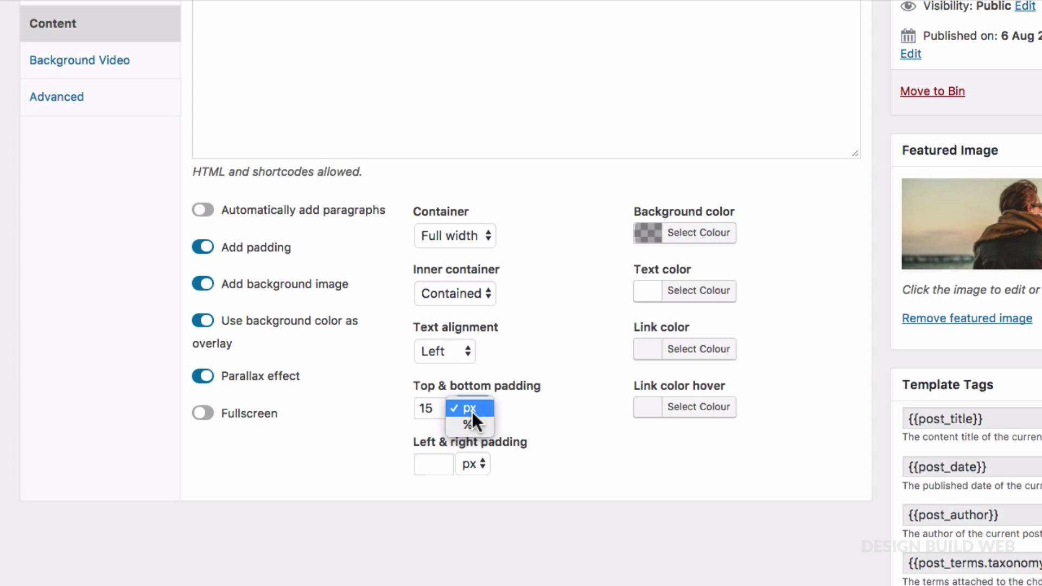
{"action": "left_click", "coordinate": [470, 423]}
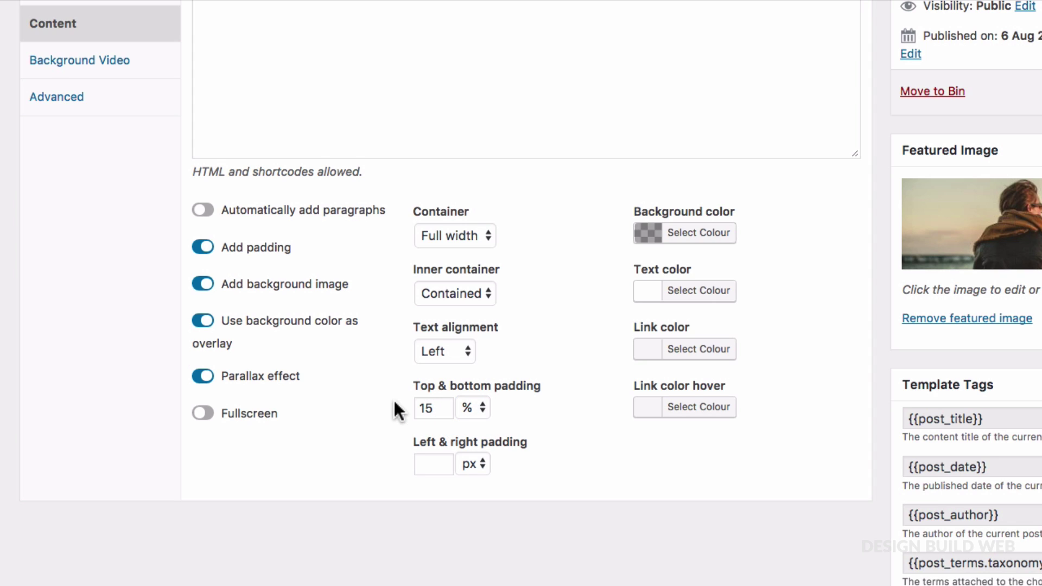
{"action": "left_click", "coordinate": [260, 251]}
- Set left and right padding to 35 px, update the header, and reload the About Us page
{"action": "left_click", "coordinate": [435, 462]}
{"action": "type", "text": "35"}
{"action": "left_click", "coordinate": [534, 478]}
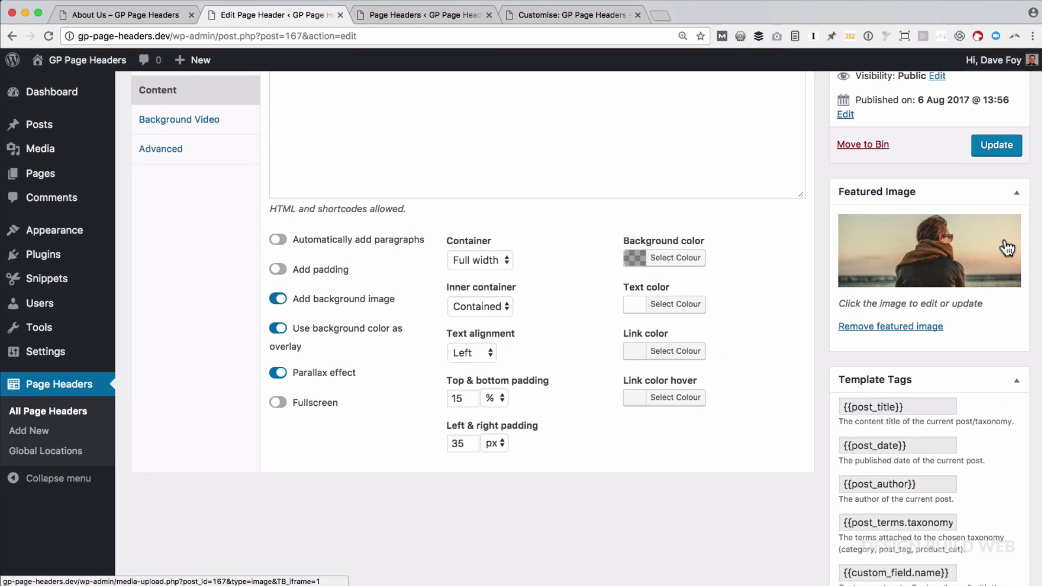
{"action": "left_click", "coordinate": [995, 149]}
{"action": "key", "text": "super+1"}
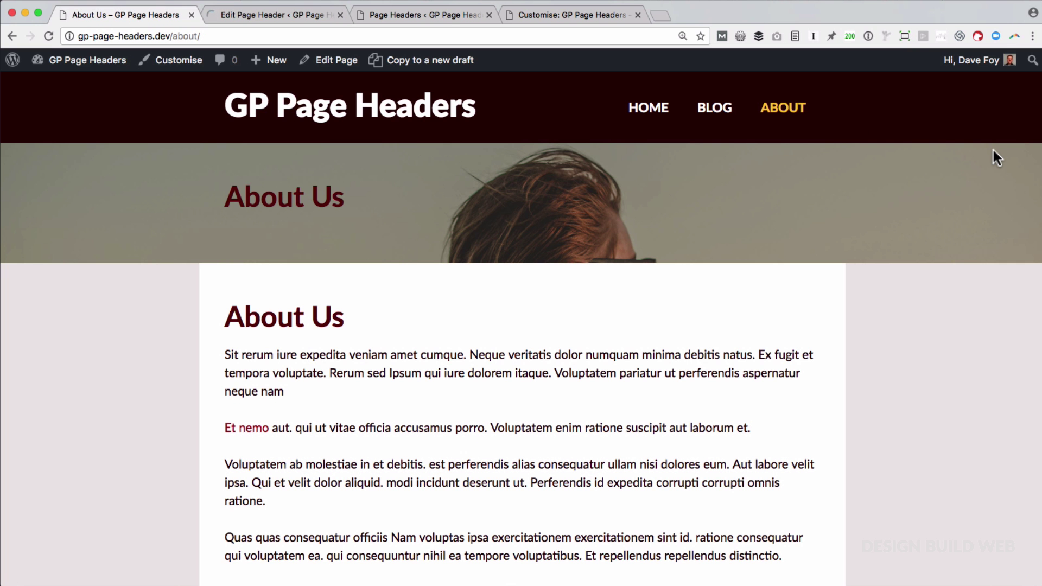
{"action": "key", "text": "super+r"}
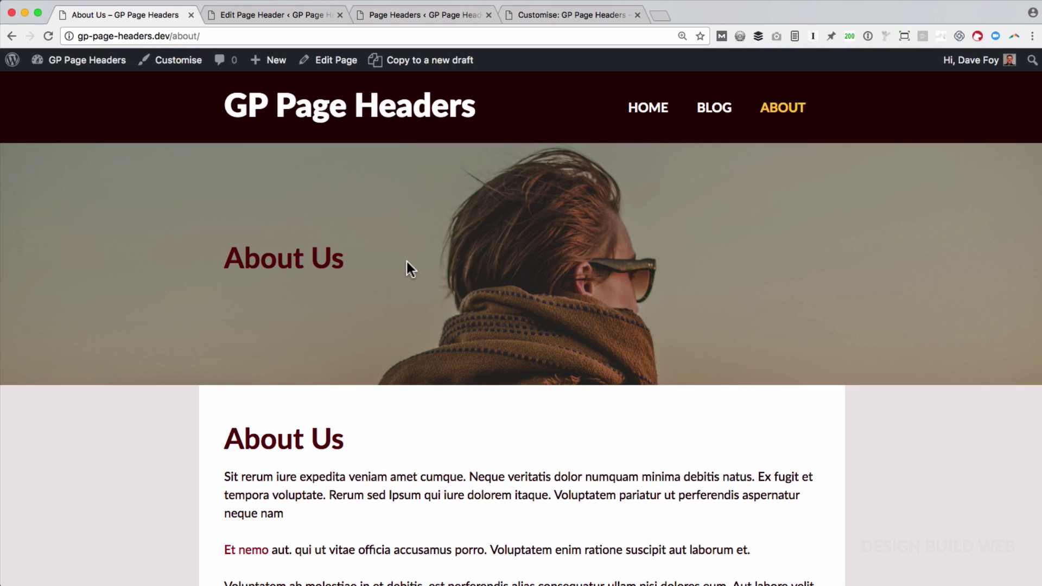
- Review the Content colour settings under Colors in the Customizer
{"action": "left_click", "coordinate": [551, 15]}
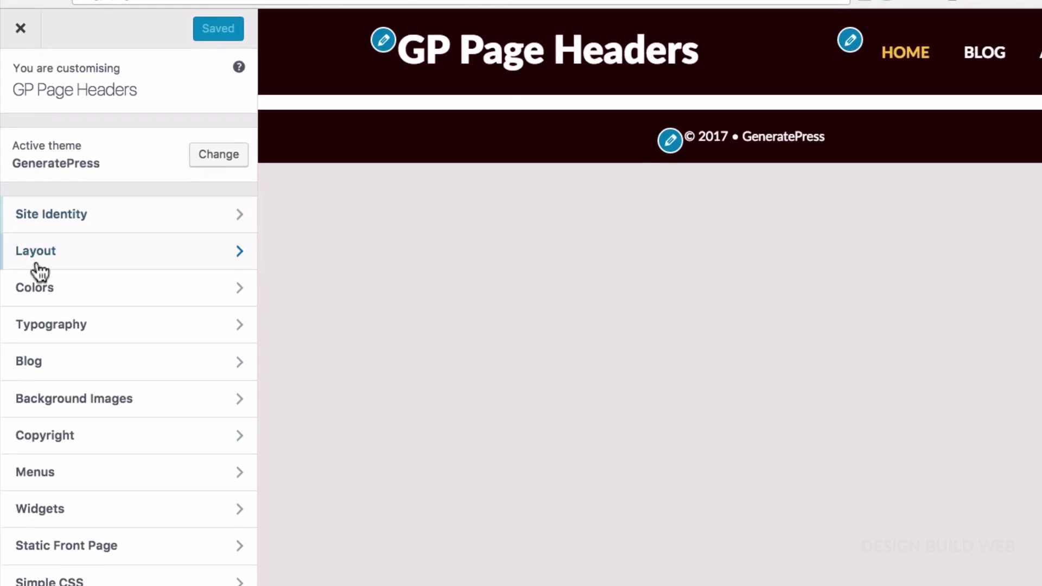
{"action": "left_click", "coordinate": [48, 293]}
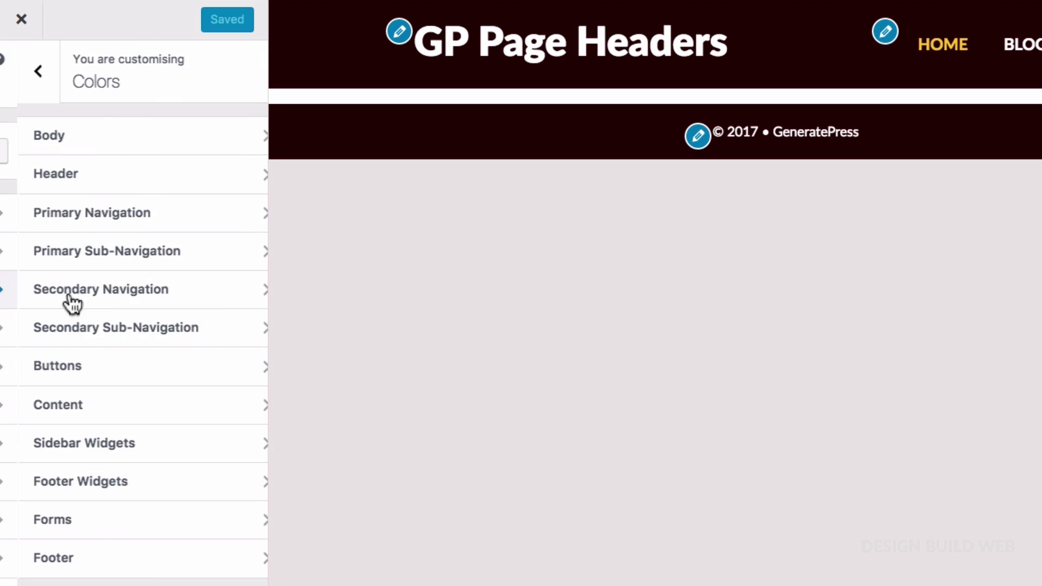
{"action": "left_click", "coordinate": [80, 414]}
{"action": "scroll", "coordinate": [144, 446], "scroll_direction": "down", "scroll_amount": 5}
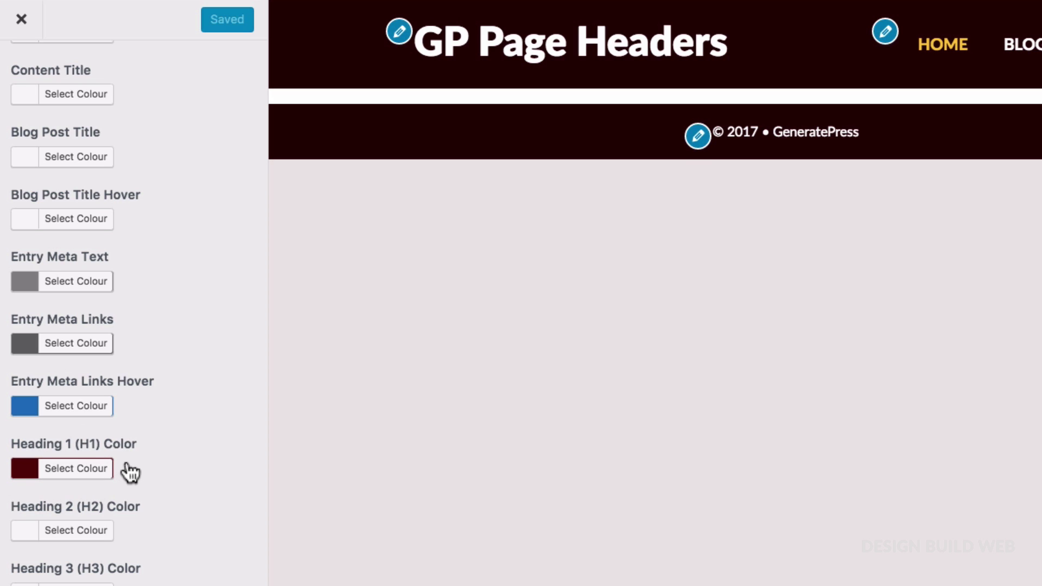
{"action": "scroll", "coordinate": [114, 421], "scroll_direction": "up", "scroll_amount": 5}
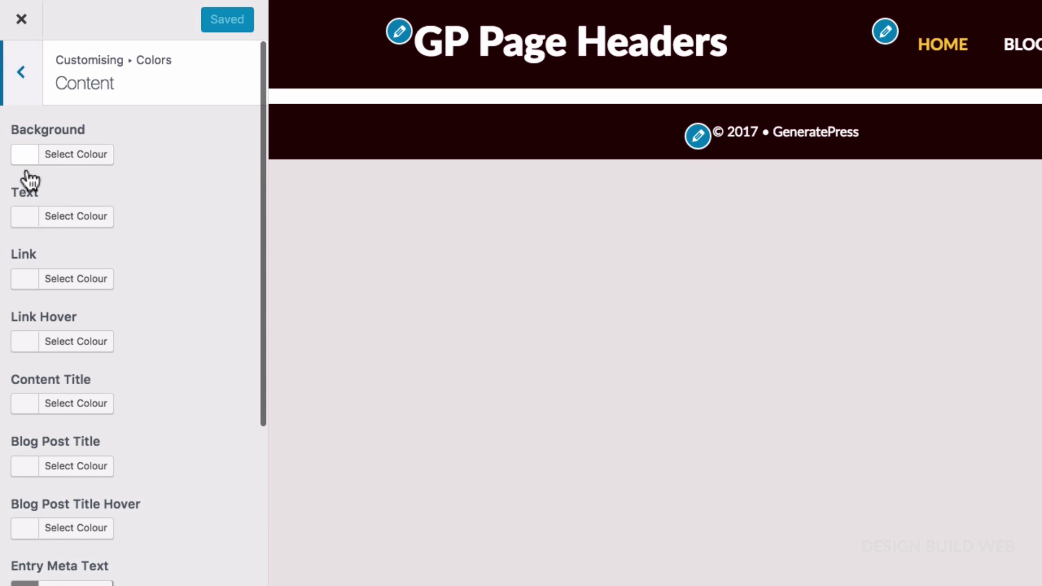
{"action": "left_click", "coordinate": [18, 75]}
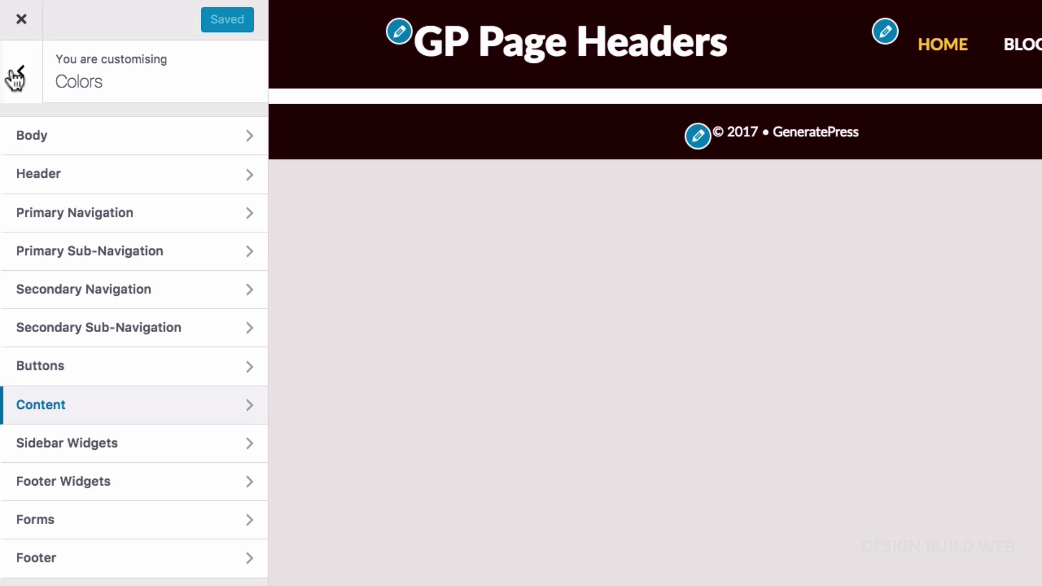
- Paste the custom CSS rule into the Additional CSS editor
{"action": "left_click", "coordinate": [16, 76]}
{"action": "scroll", "coordinate": [100, 321], "scroll_direction": "down", "scroll_amount": 3}
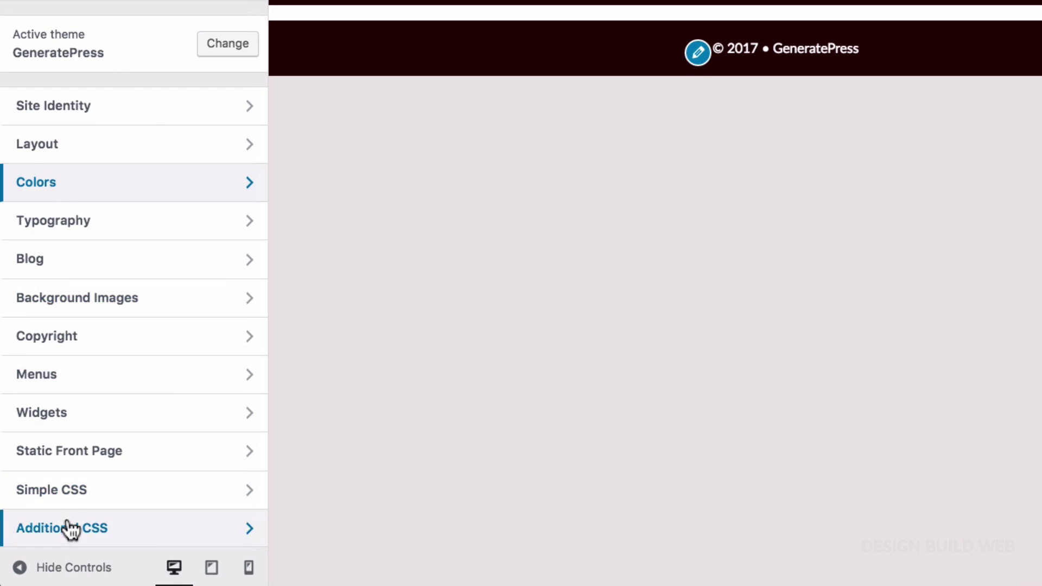
{"action": "left_click", "coordinate": [70, 529]}
{"action": "left_click", "coordinate": [87, 293]}
{"action": "type", "text": ".page-header-content-container h1 {     color: #fff; }"}
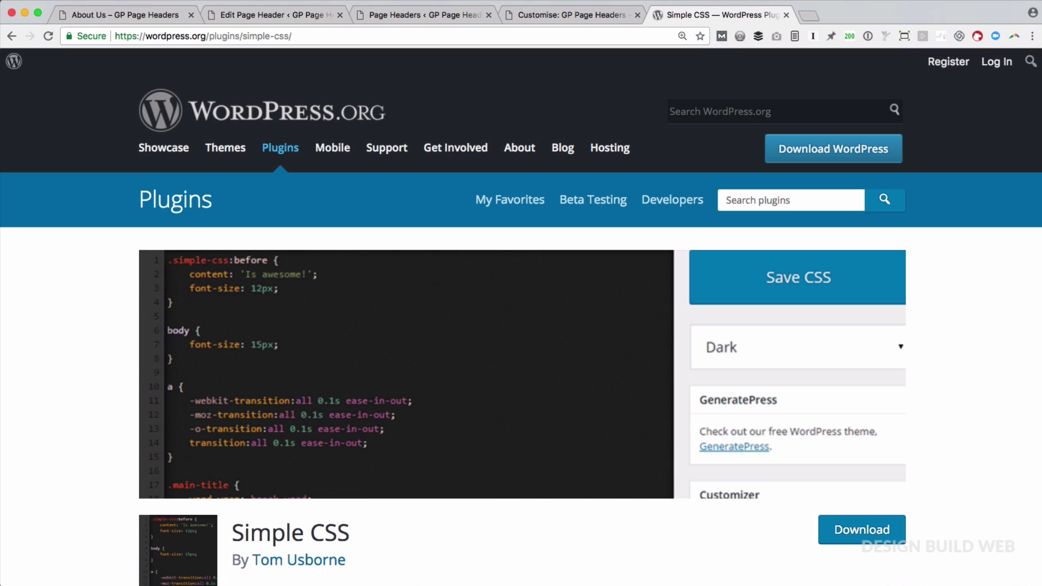
{"action": "scroll", "coordinate": [521, 326], "scroll_direction": "down", "scroll_amount": 4}
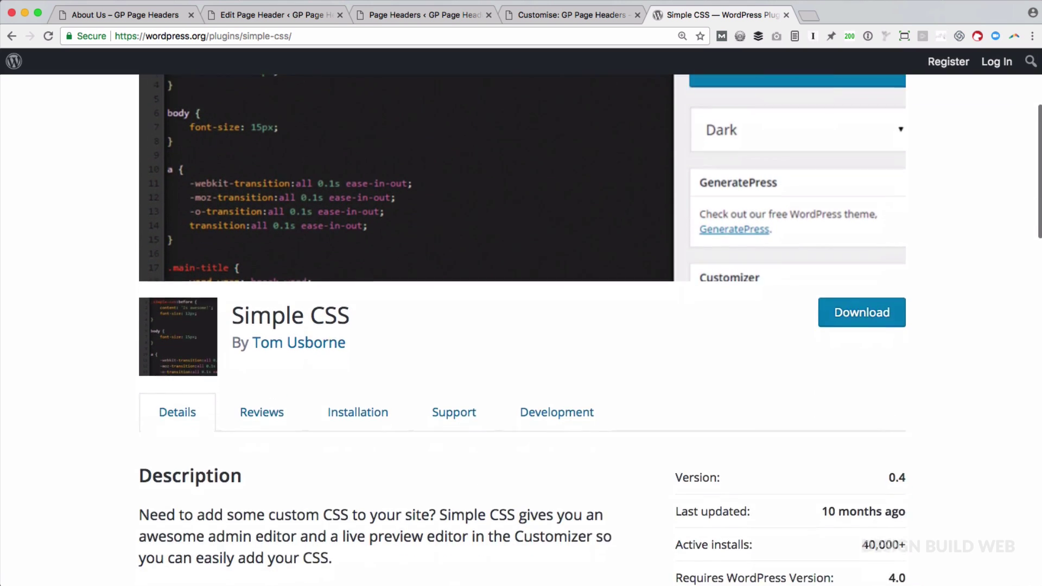
{"action": "scroll", "coordinate": [521, 326], "scroll_direction": "down", "scroll_amount": 5}
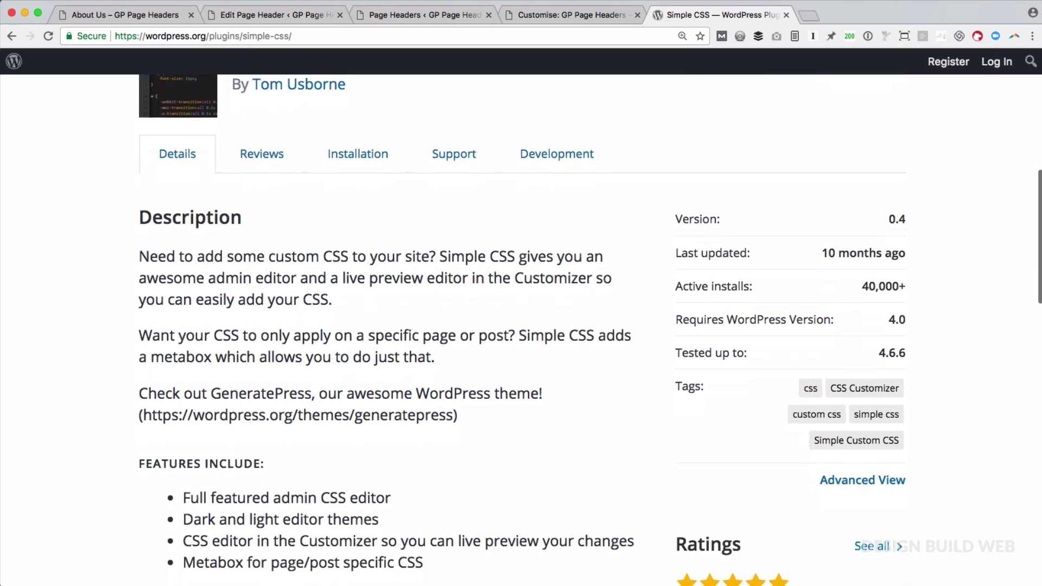
{"action": "scroll", "coordinate": [521, 325], "scroll_direction": "down", "scroll_amount": 5}
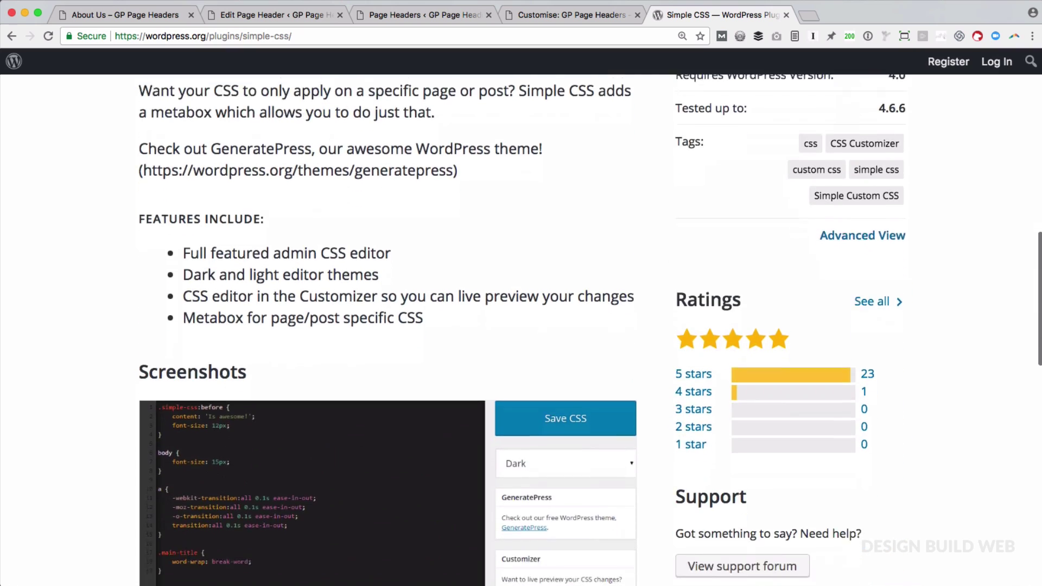
{"action": "scroll", "coordinate": [521, 326], "scroll_direction": "down", "scroll_amount": 5}
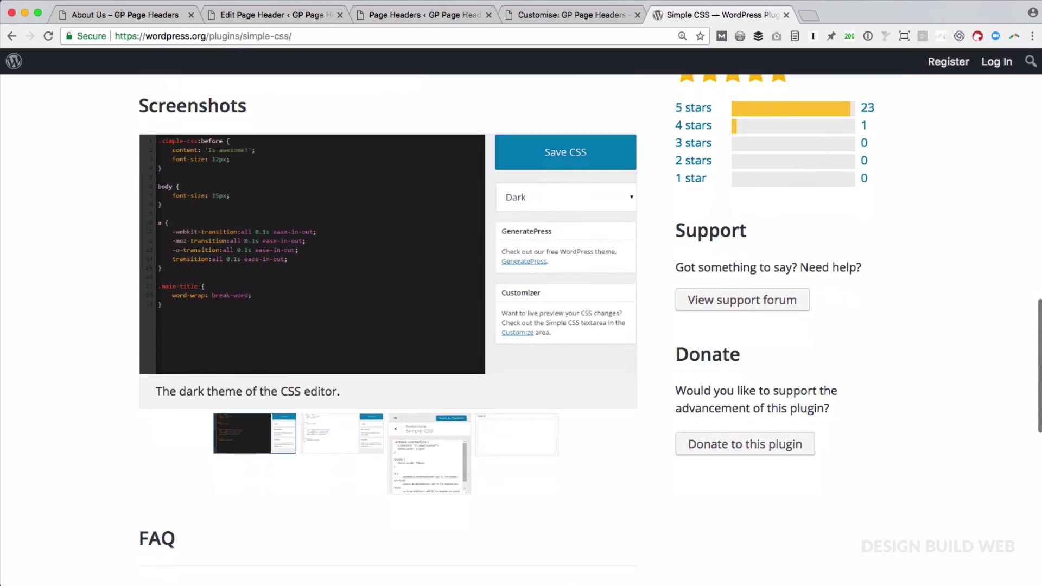
{"action": "scroll", "coordinate": [521, 326], "scroll_direction": "down", "scroll_amount": 2}
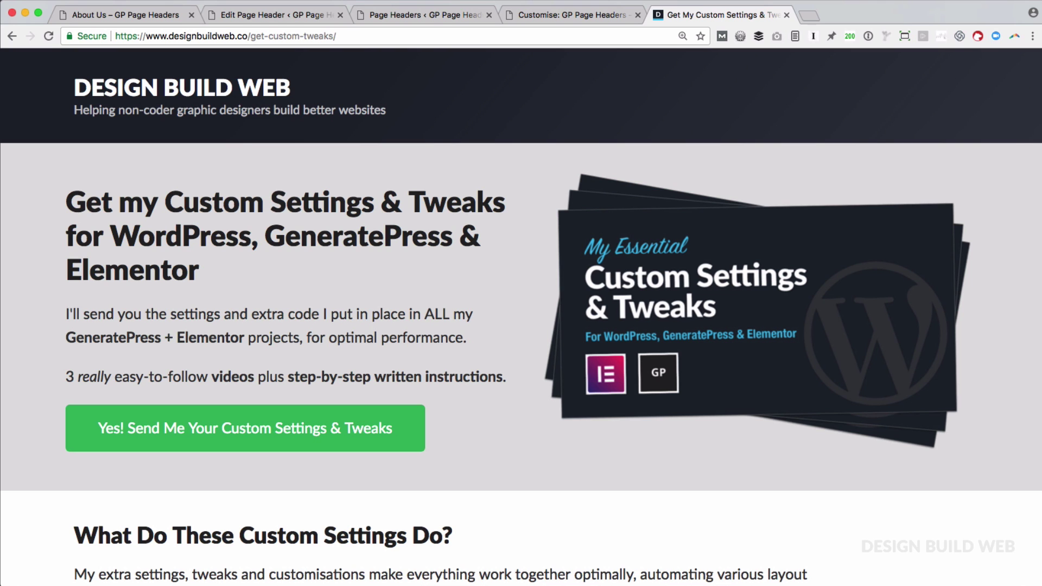
- Scroll through the Custom Settings & Tweaks offer page, then the demo site's blog posts
{"action": "scroll", "coordinate": [521, 315], "scroll_direction": "down", "scroll_amount": 5}
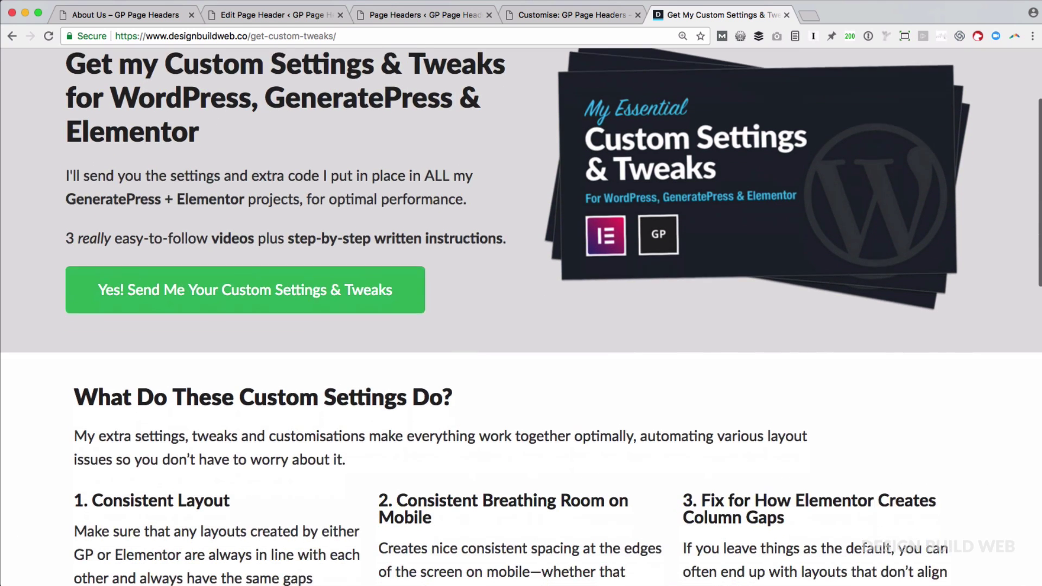
{"action": "scroll", "coordinate": [521, 314], "scroll_direction": "down", "scroll_amount": 5}
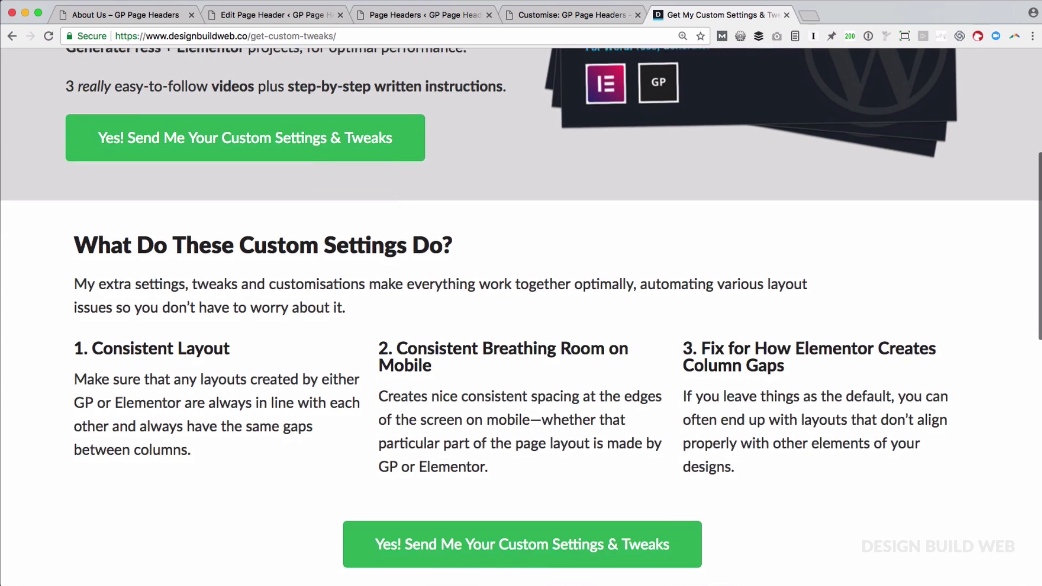
{"action": "scroll", "coordinate": [521, 315], "scroll_direction": "down", "scroll_amount": 2}
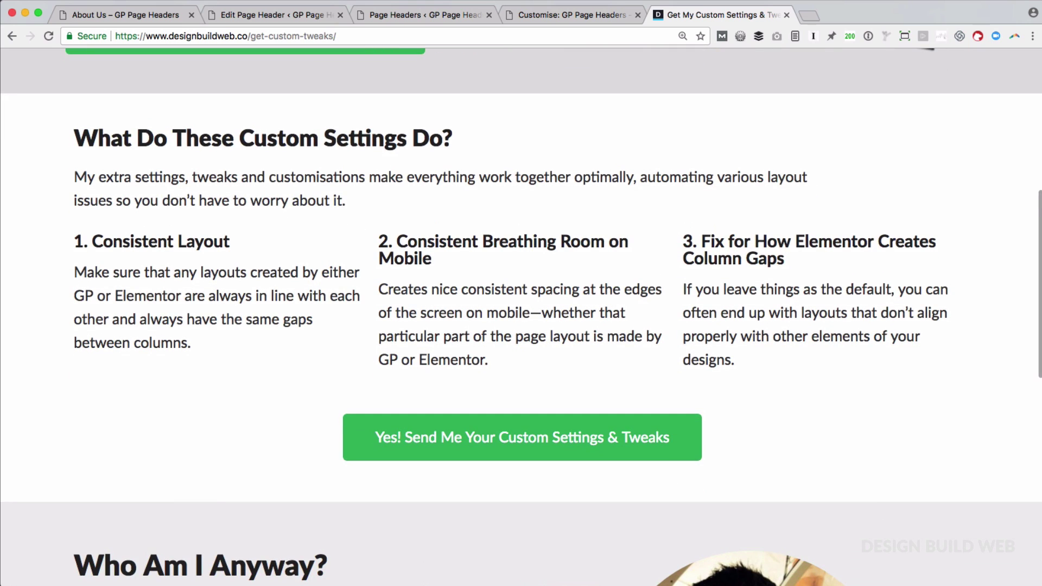
{"action": "scroll", "coordinate": [521, 298], "scroll_direction": "up", "scroll_amount": 2}
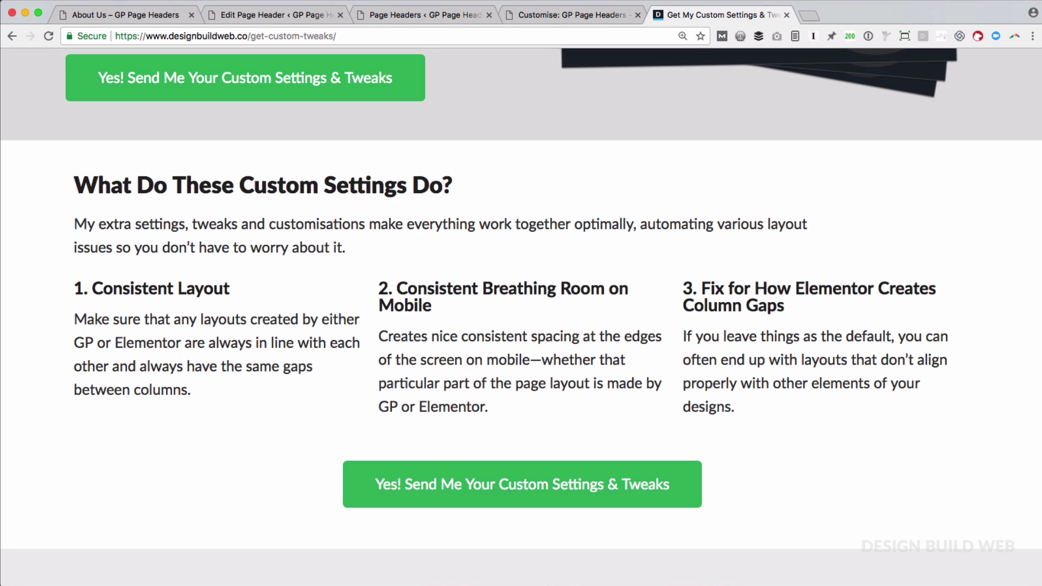
{"action": "scroll", "coordinate": [521, 317], "scroll_direction": "down", "scroll_amount": 3}
{"action": "scroll", "coordinate": [521, 316], "scroll_direction": "up", "scroll_amount": 6}
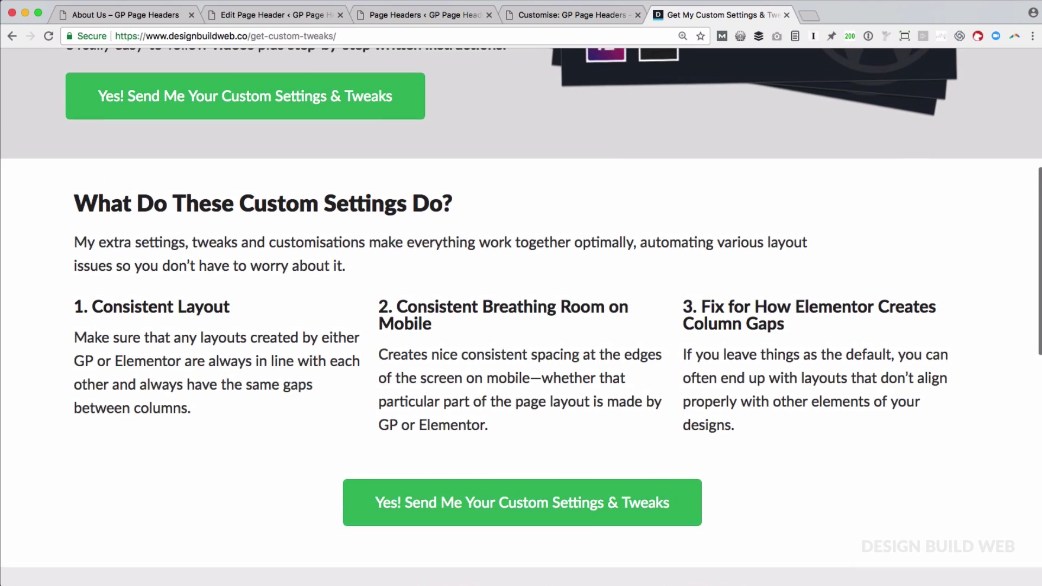
{"action": "scroll", "coordinate": [521, 317], "scroll_direction": "up", "scroll_amount": 8}
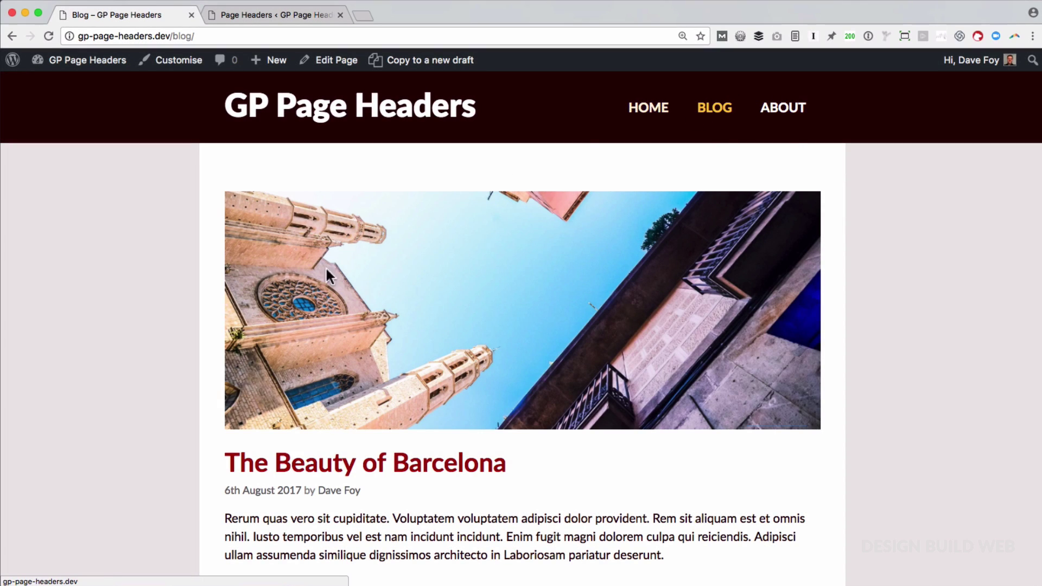
{"action": "scroll", "coordinate": [302, 491], "scroll_direction": "down", "scroll_amount": 8}
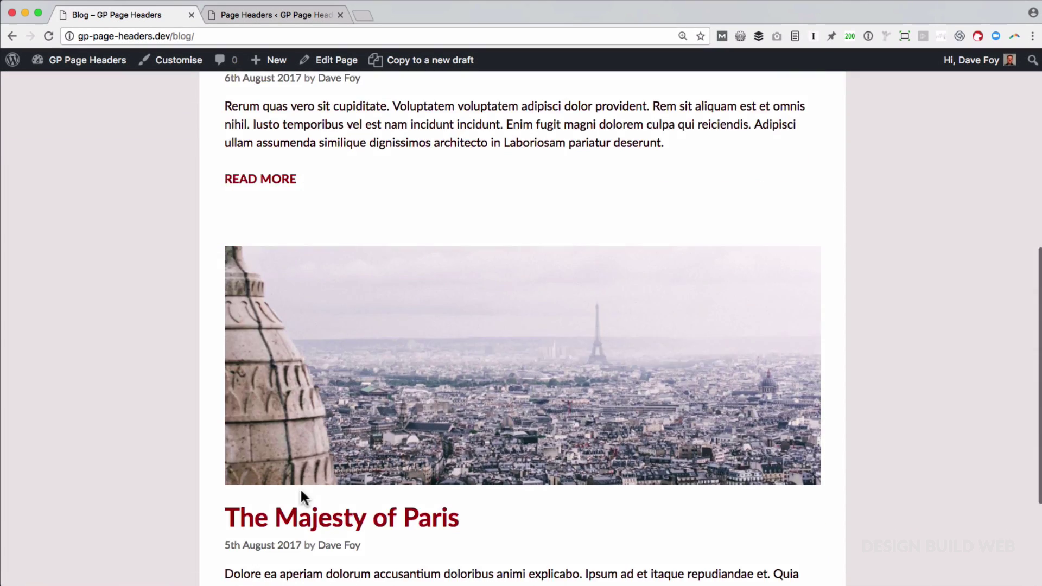
{"action": "scroll", "coordinate": [300, 488], "scroll_direction": "up", "scroll_amount": 10}
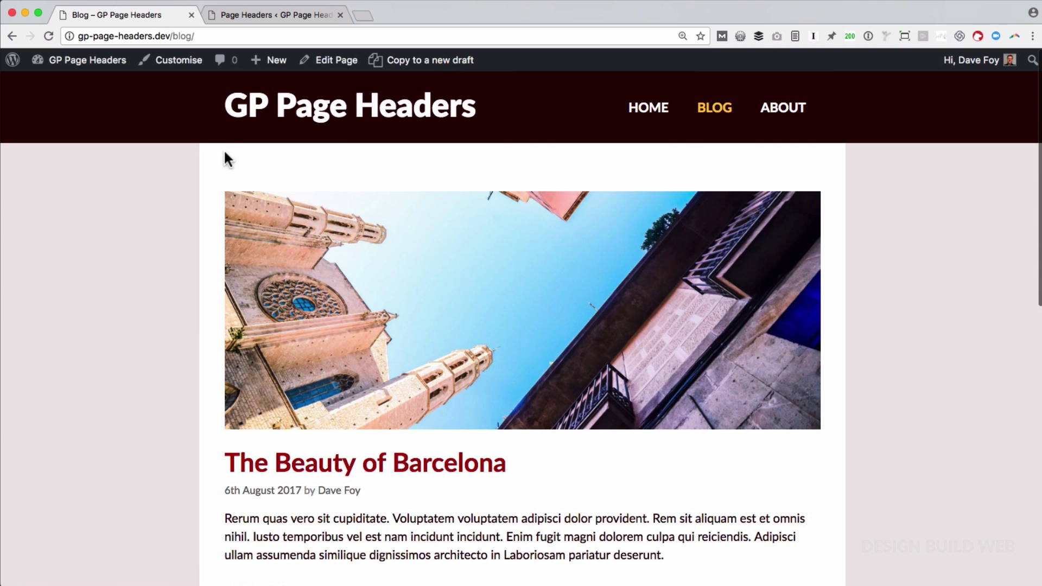
- Add a page header named 'Blog Page' and set header-5.jpg as its featured image
{"action": "left_click", "coordinate": [262, 13]}
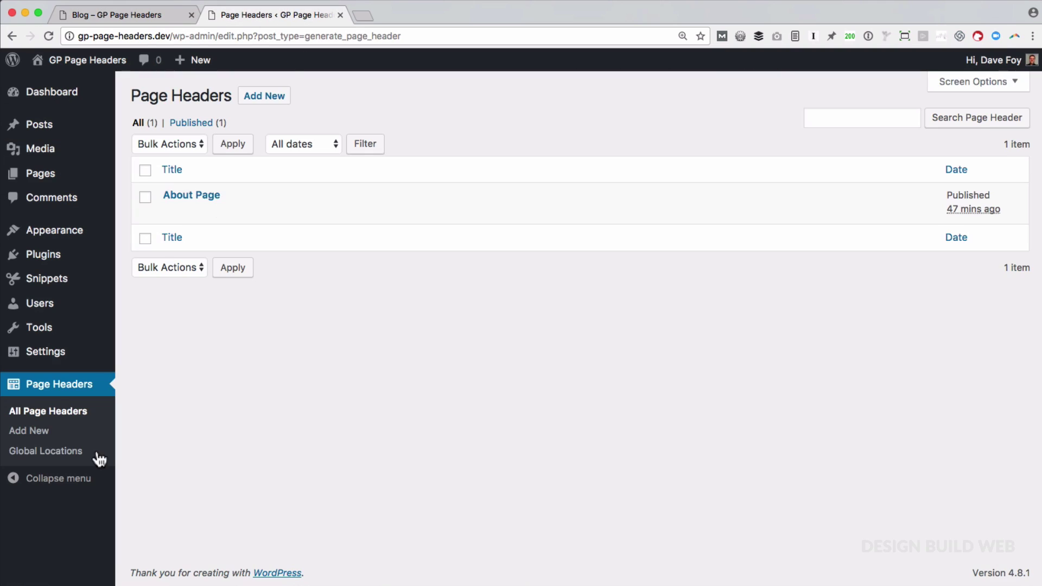
{"action": "left_click", "coordinate": [259, 108]}
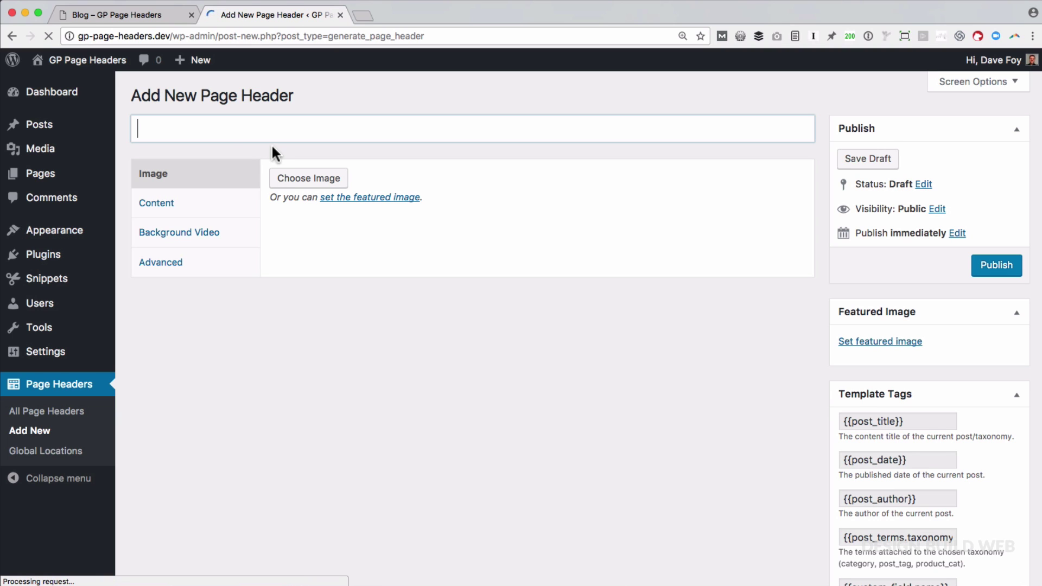
{"action": "type", "text": "Blog Page"}
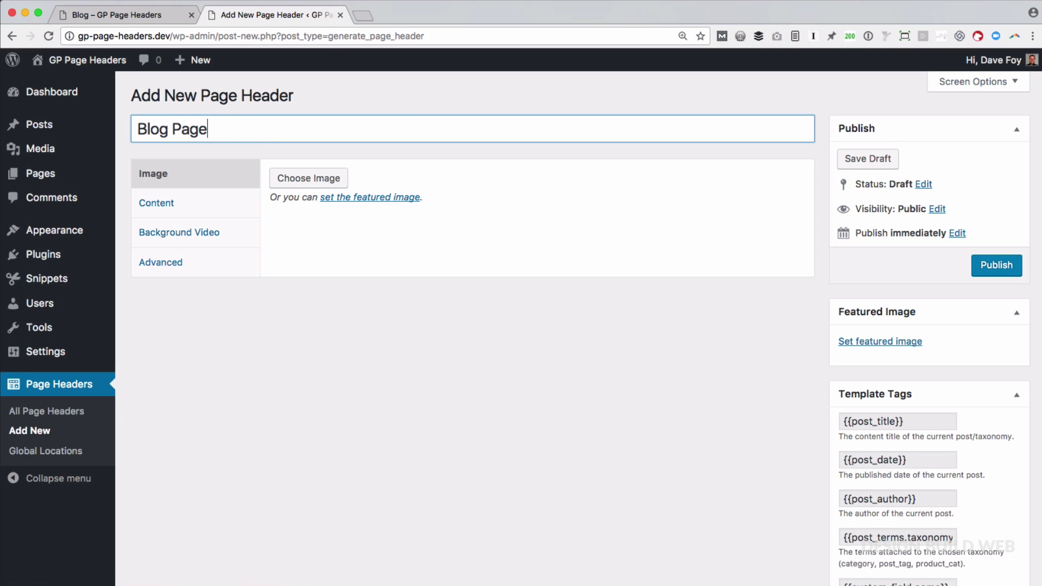
{"action": "left_click", "coordinate": [359, 197]}
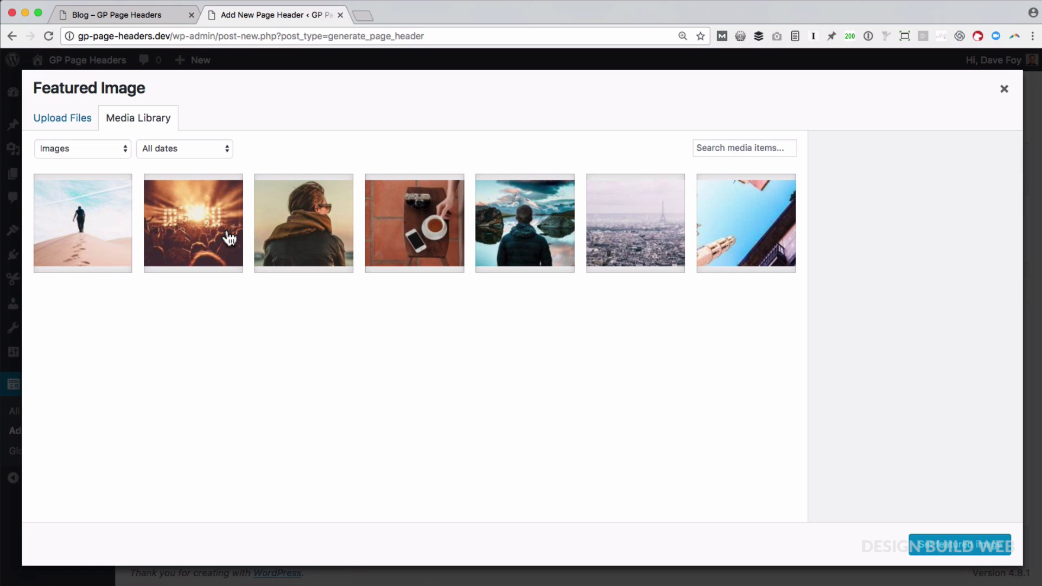
{"action": "left_click", "coordinate": [67, 228]}
{"action": "left_click", "coordinate": [922, 547]}
- Enter '<h1>Blog & News</h1>' as the Blog Page header content
{"action": "left_click", "coordinate": [160, 206]}
{"action": "left_click", "coordinate": [347, 241]}
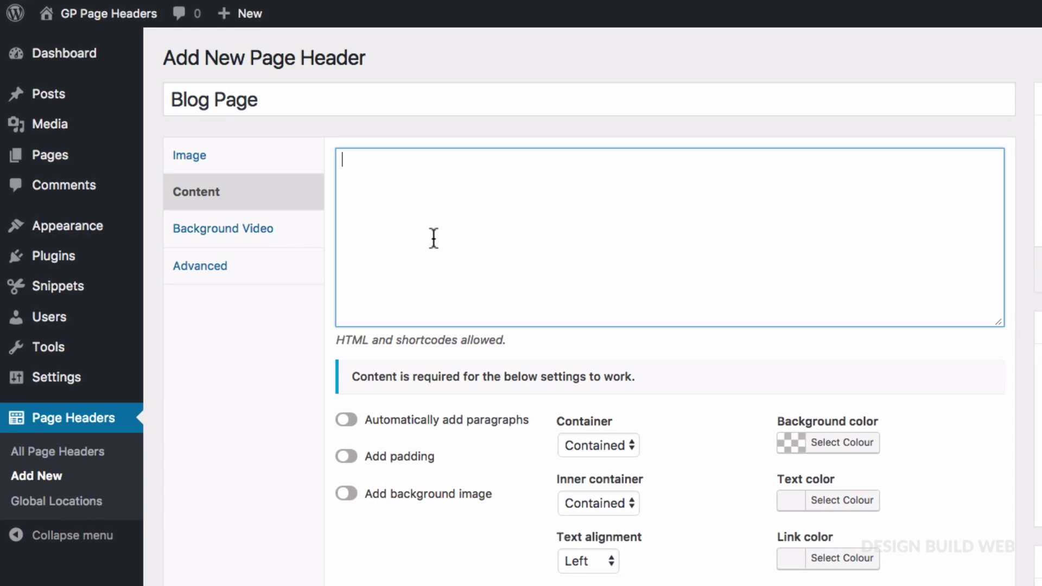
{"action": "type", "text": "<h1>"}
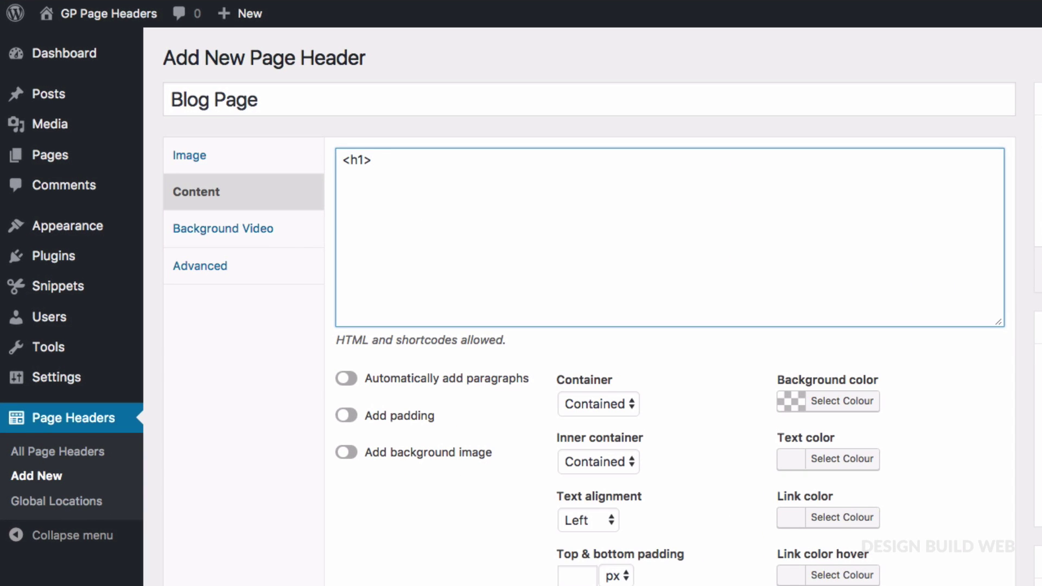
{"action": "type", "text": "Blog & News"}
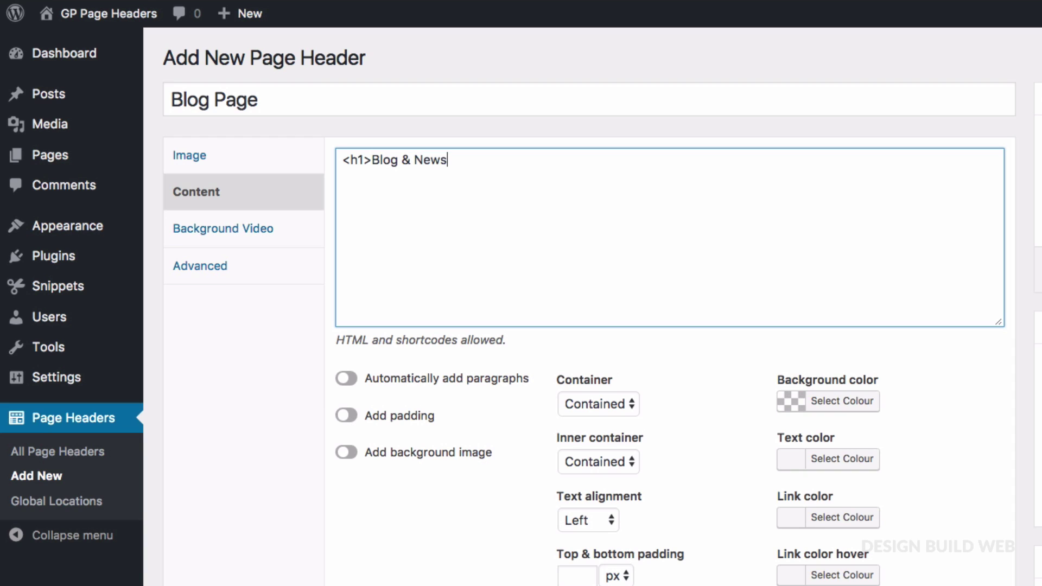
{"action": "type", "text": "</h1>"}
- Enable background image and colour overlay, with a full-width container, parallax, fullscreen, and vertical centring
{"action": "left_click", "coordinate": [411, 454]}
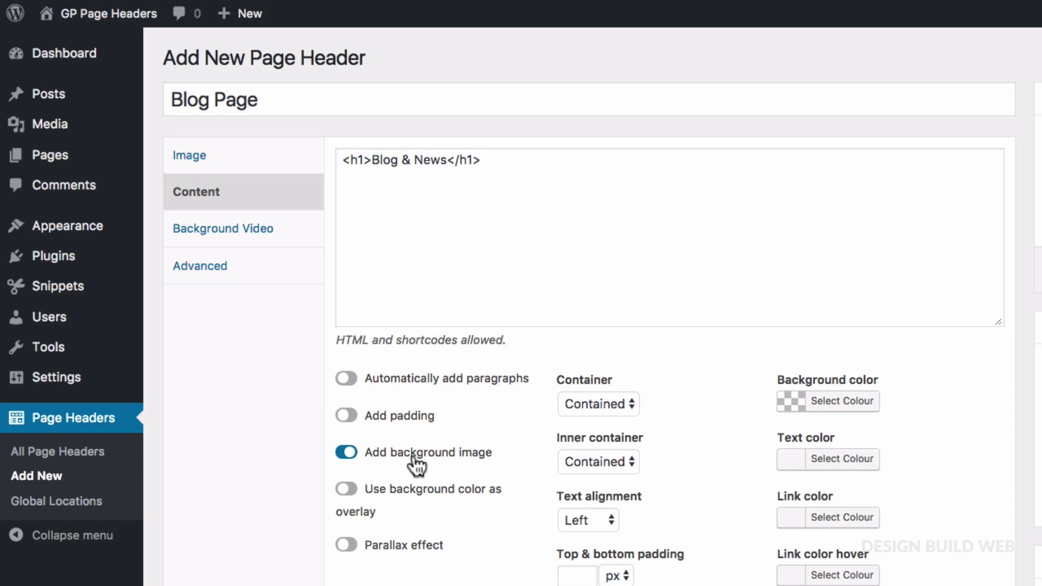
{"action": "scroll", "coordinate": [518, 513], "scroll_direction": "down", "scroll_amount": 3}
{"action": "left_click", "coordinate": [432, 429]}
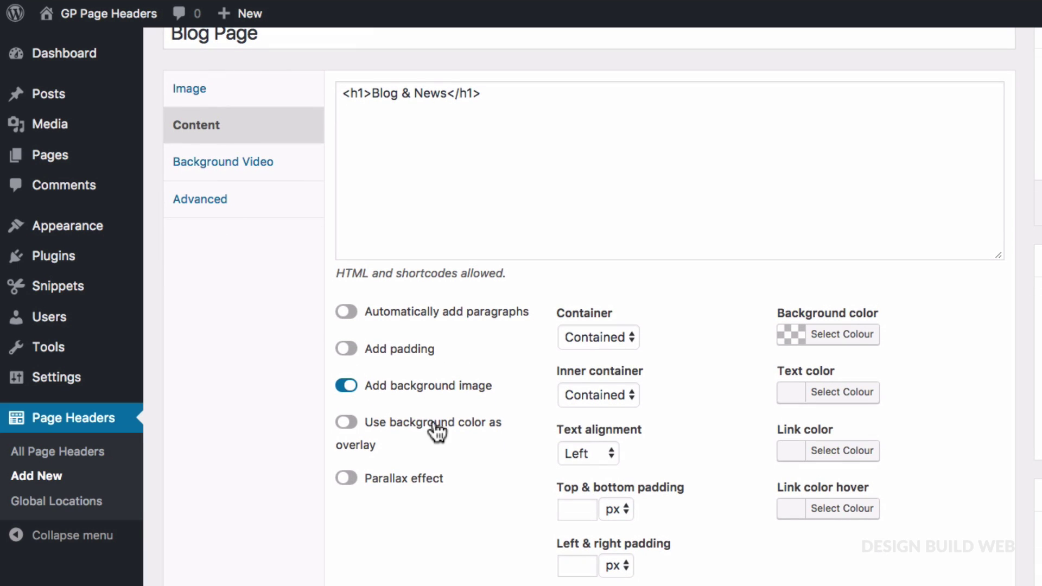
{"action": "left_click", "coordinate": [578, 335]}
{"action": "key", "text": "Escape"}
{"action": "left_click", "coordinate": [581, 356]}
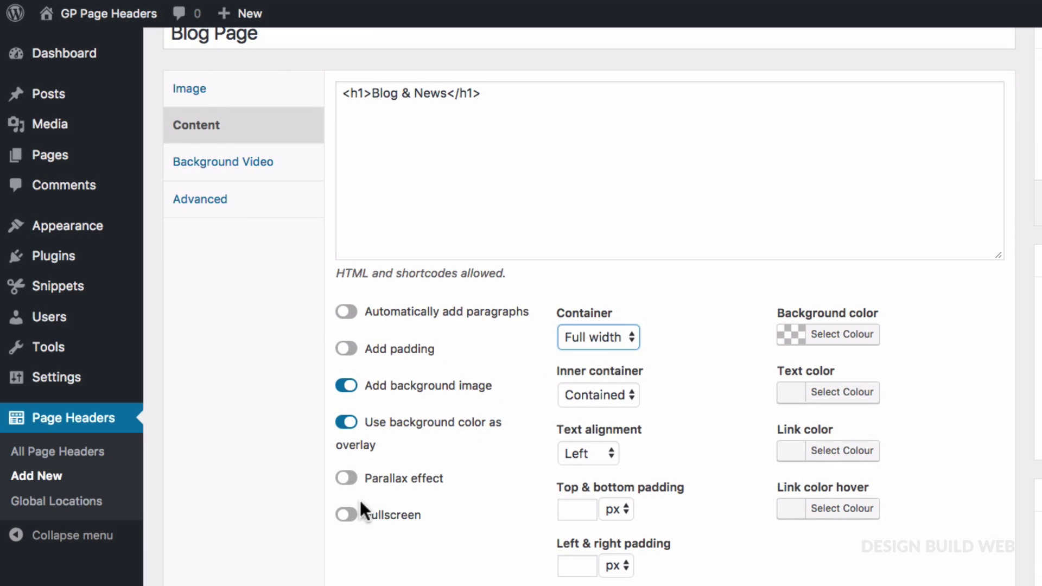
{"action": "left_click", "coordinate": [400, 481]}
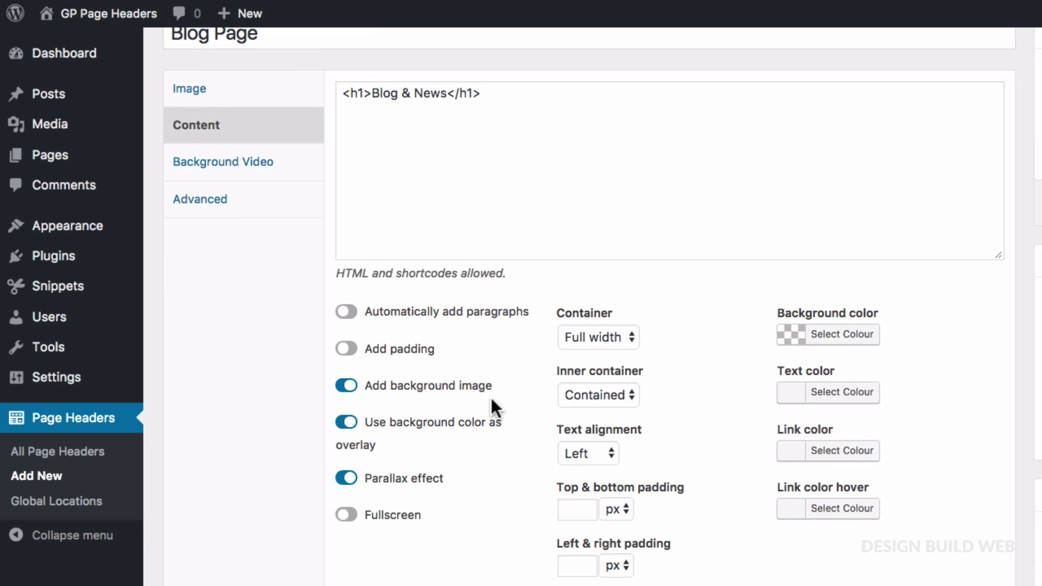
{"action": "left_click", "coordinate": [393, 515]}
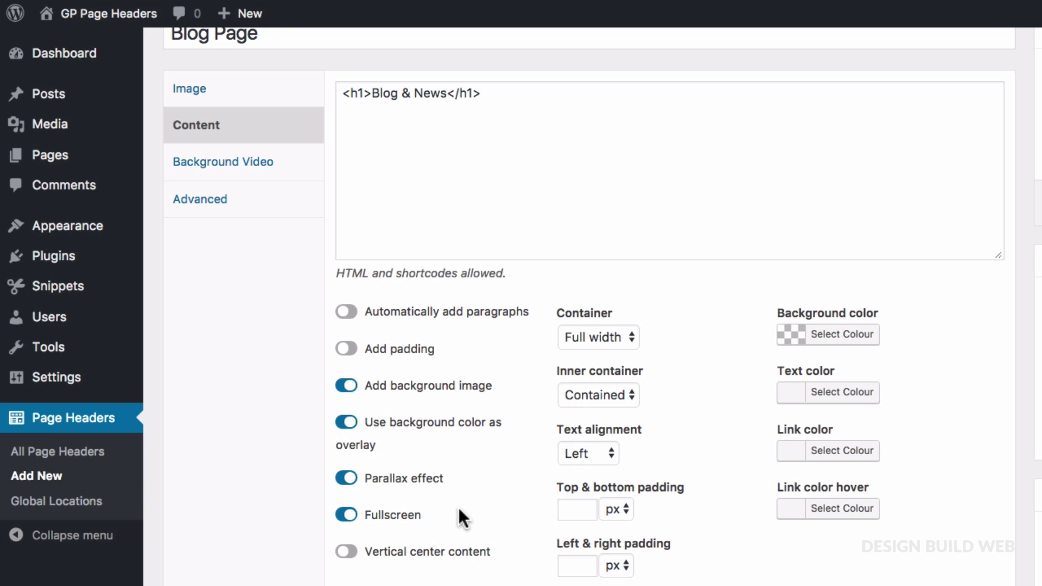
{"action": "left_click", "coordinate": [413, 559]}
- Centre the header text and set padding to 15% top/bottom and 35 px left/right
{"action": "left_click", "coordinate": [588, 454]}
{"action": "left_click", "coordinate": [588, 470]}
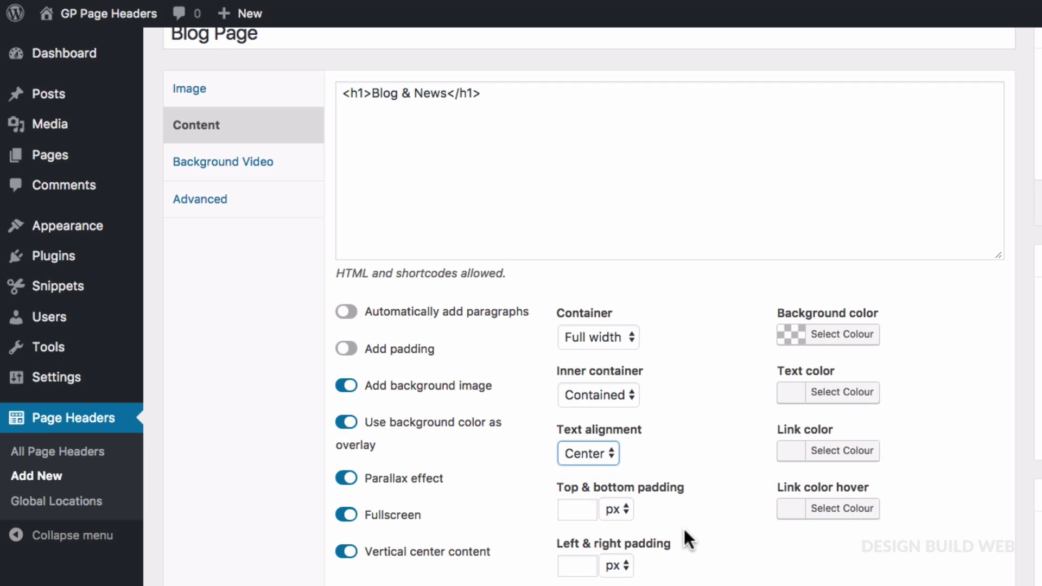
{"action": "scroll", "coordinate": [684, 529], "scroll_direction": "down", "scroll_amount": 2}
{"action": "left_click", "coordinate": [579, 445]}
{"action": "type", "text": "15"}
{"action": "left_click", "coordinate": [608, 445]}
{"action": "left_click", "coordinate": [615, 460]}
{"action": "left_click", "coordinate": [580, 495]}
{"action": "type", "text": "35"}
{"action": "left_click", "coordinate": [697, 490]}
- Choose a translucent dark background overlay colour and publish the Blog Page header
{"action": "left_click", "coordinate": [830, 270]}
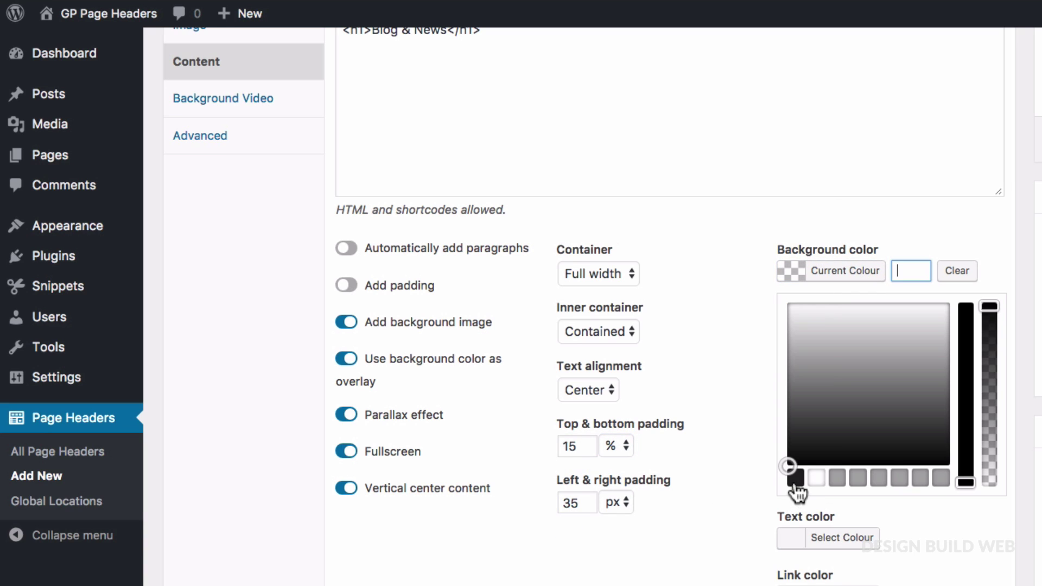
{"action": "left_click", "coordinate": [795, 480]}
{"action": "left_click_drag", "start_coordinate": [989, 315], "coordinate": [984, 438]}
{"action": "left_click", "coordinate": [723, 520]}
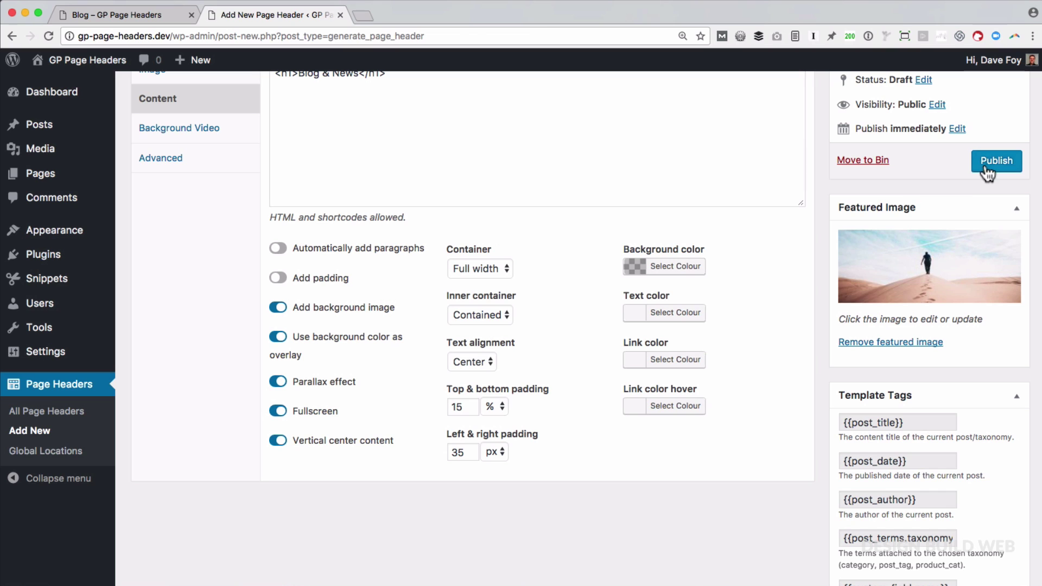
{"action": "left_click", "coordinate": [987, 164]}
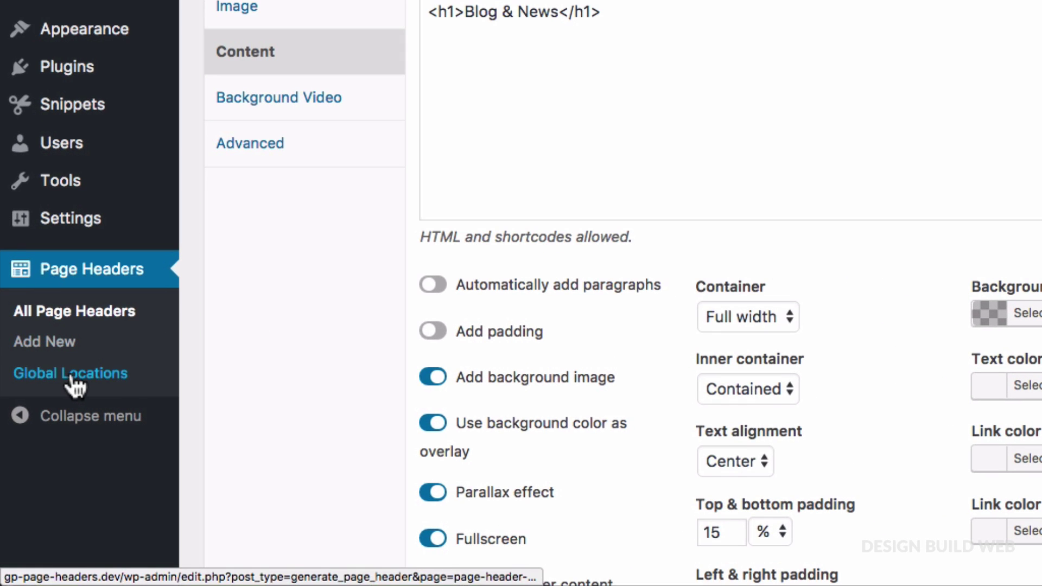
- In Global Locations, assign Blog Page to the Posts page (blog) and save changes
{"action": "left_click", "coordinate": [102, 380]}
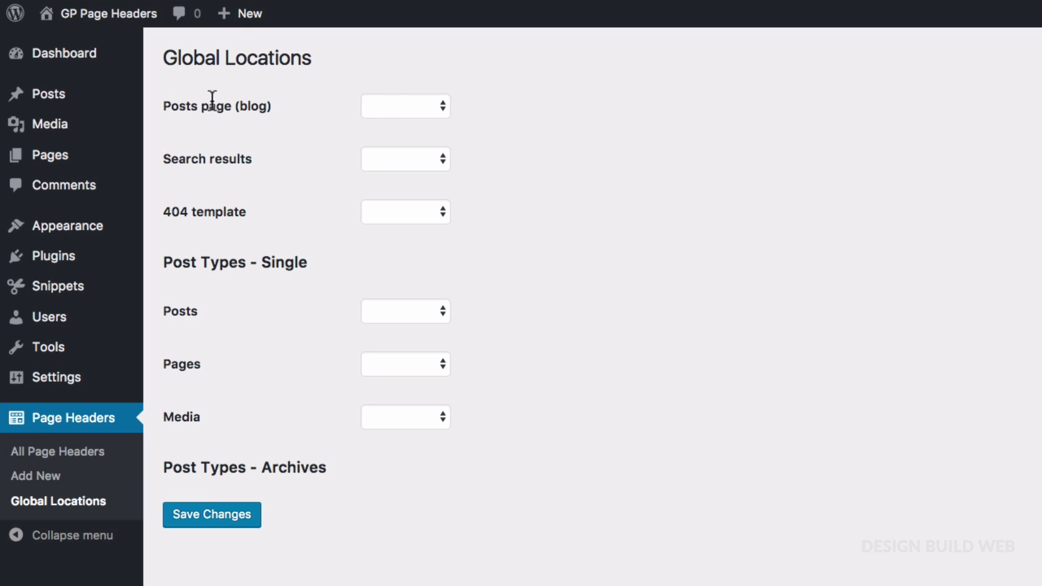
{"action": "left_click", "coordinate": [367, 107]}
{"action": "left_click", "coordinate": [383, 121]}
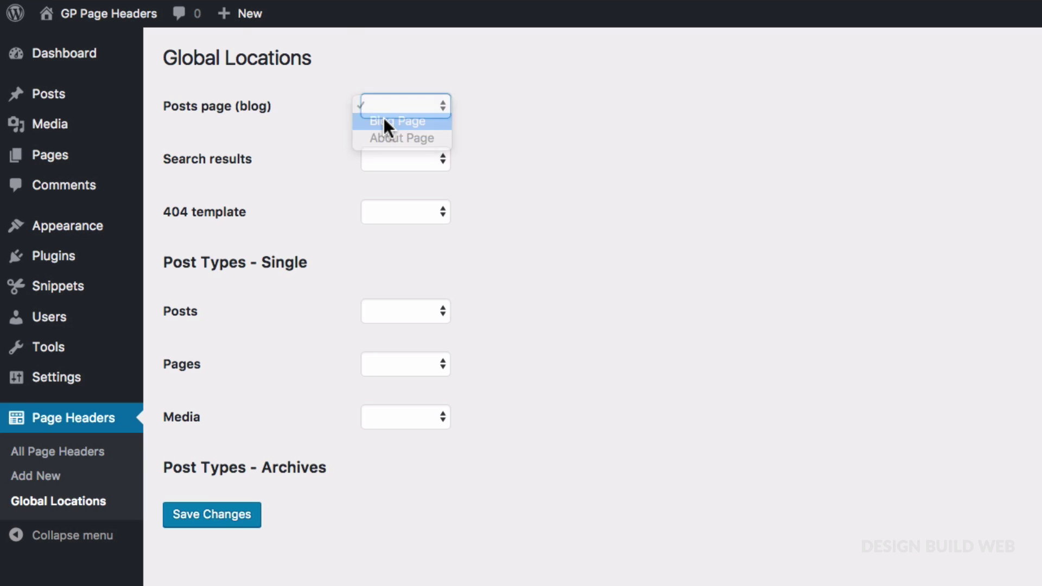
{"action": "left_click", "coordinate": [217, 515]}
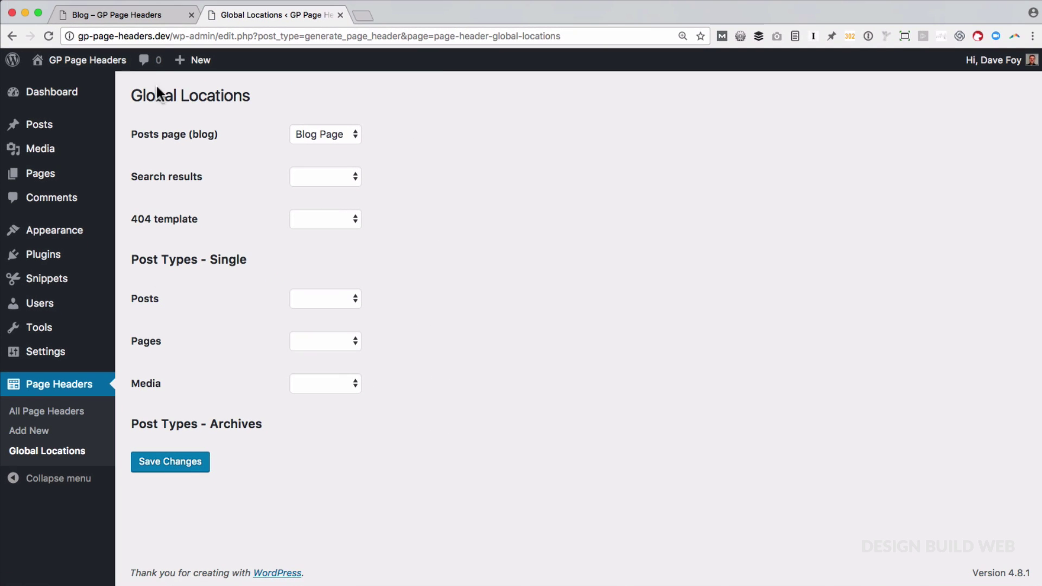
- Reload the blog page and scroll to inspect the fullscreen desert 'Blog & News' header
{"action": "left_click", "coordinate": [140, 15]}
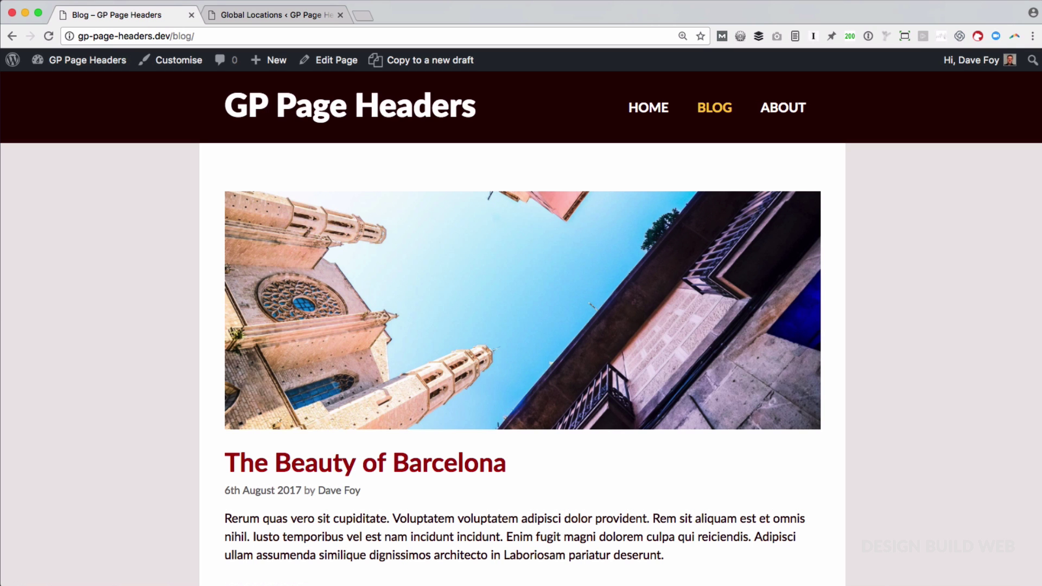
{"action": "key", "text": "super+r"}
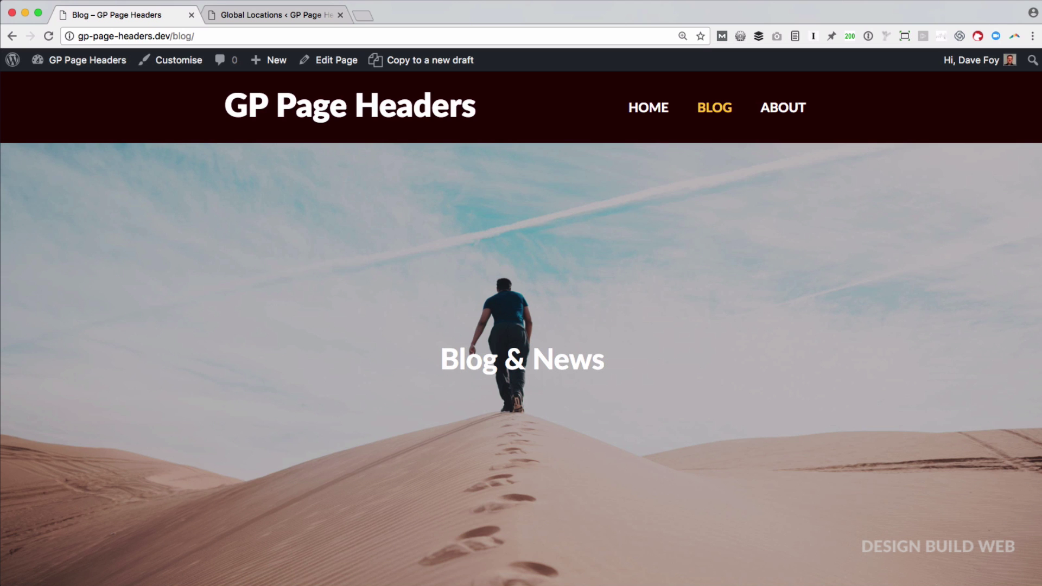
{"action": "scroll", "coordinate": [521, 326], "scroll_direction": "down", "scroll_amount": 5}
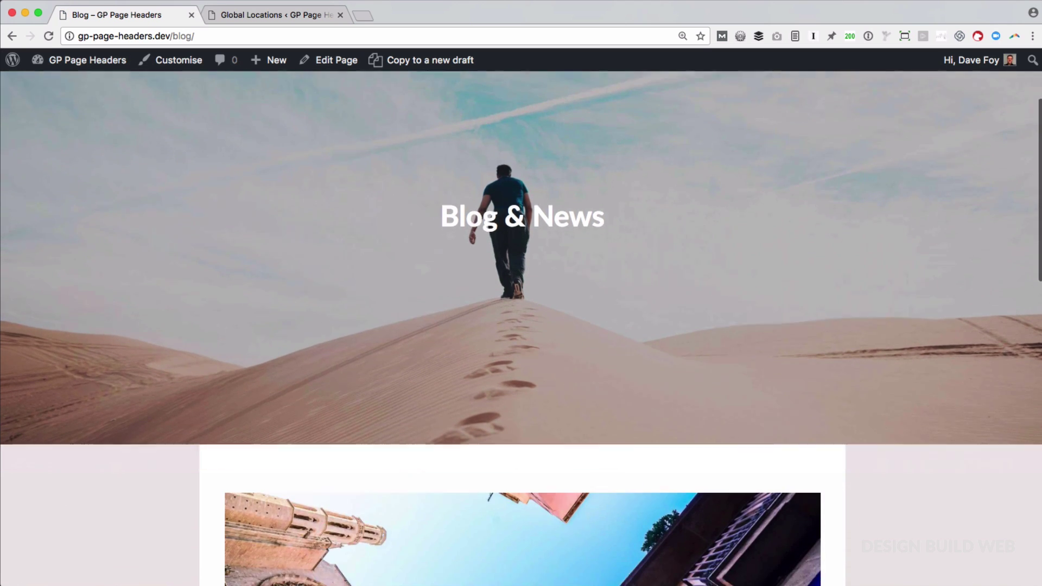
{"action": "scroll", "coordinate": [521, 326], "scroll_direction": "down", "scroll_amount": 3}
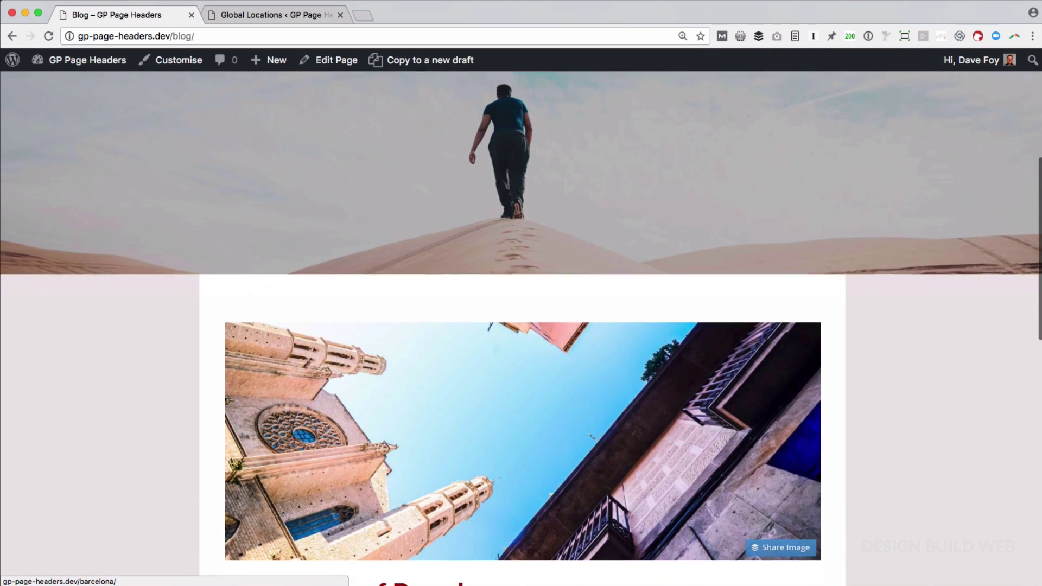
{"action": "scroll", "coordinate": [459, 477], "scroll_direction": "down", "scroll_amount": 3}
{"action": "scroll", "coordinate": [459, 477], "scroll_direction": "up", "scroll_amount": 4}
{"action": "scroll", "coordinate": [458, 477], "scroll_direction": "up", "scroll_amount": 8}
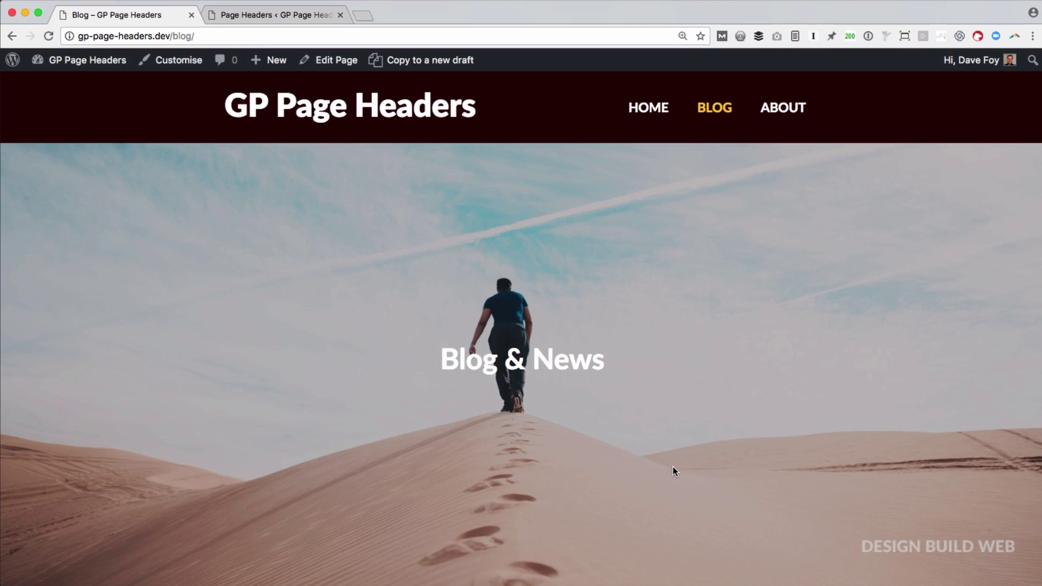
{"action": "scroll", "coordinate": [679, 476], "scroll_direction": "down", "scroll_amount": 5}
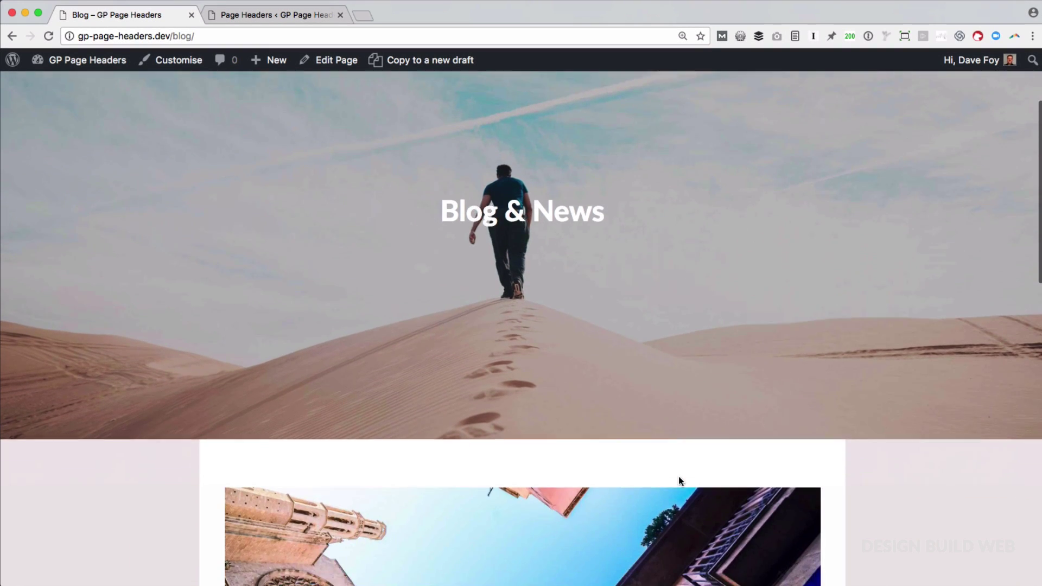
{"action": "scroll", "coordinate": [678, 476], "scroll_direction": "down", "scroll_amount": 5}
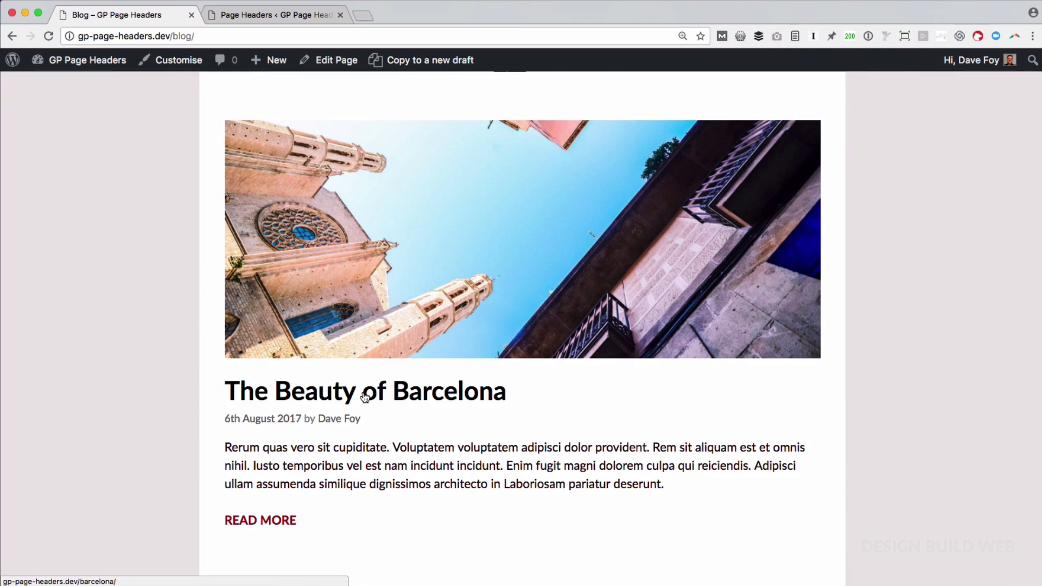
- Open 'The Beauty of Barcelona' post and scroll to see its cathedral featured image
{"action": "left_click", "coordinate": [415, 397]}
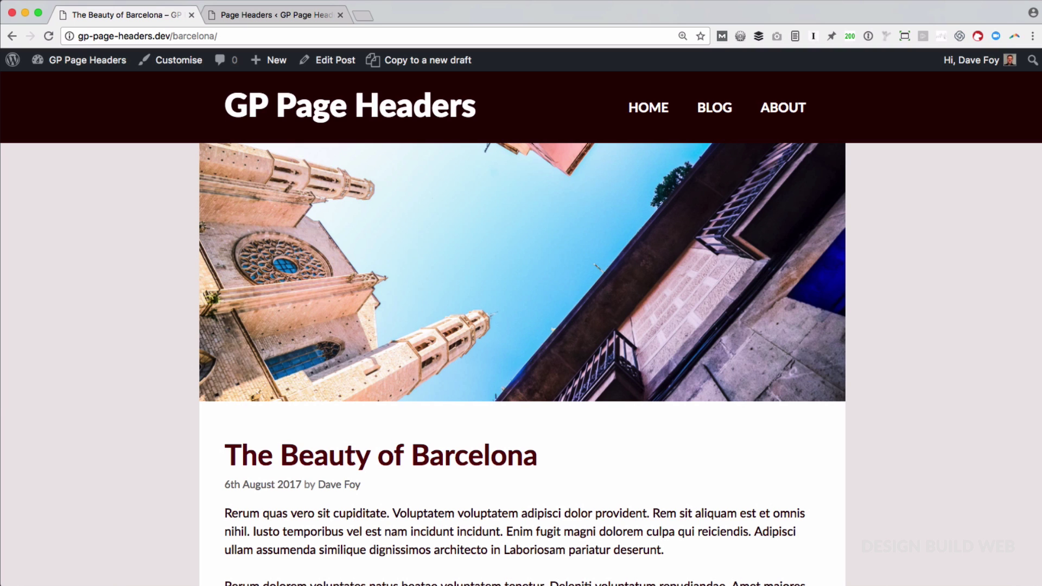
{"action": "scroll", "coordinate": [521, 325], "scroll_direction": "down", "scroll_amount": 3}
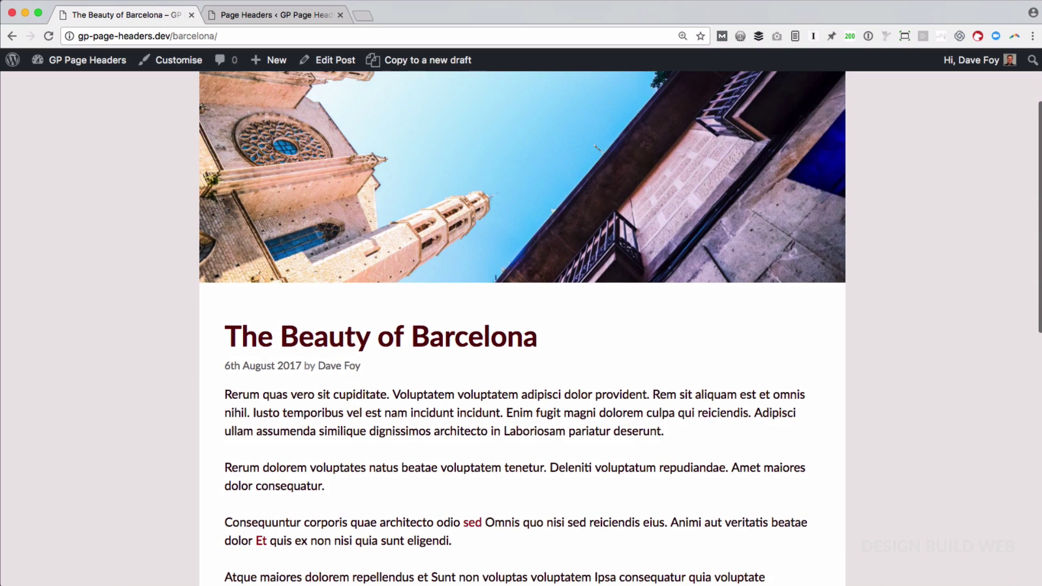
{"action": "scroll", "coordinate": [532, 430], "scroll_direction": "up", "scroll_amount": 3}
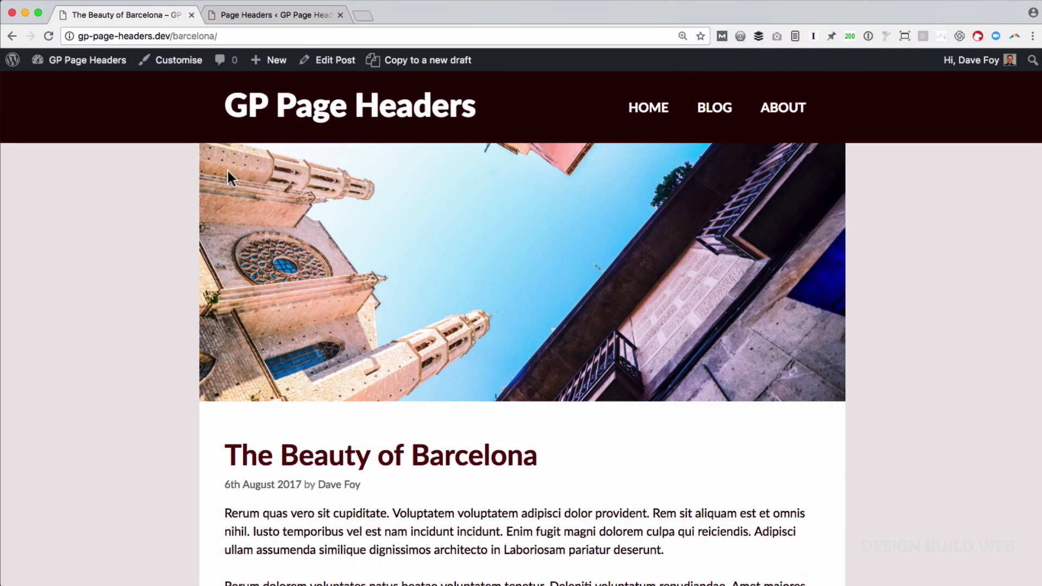
- Add a new page header titled 'Single Post'
{"action": "left_click", "coordinate": [266, 14]}
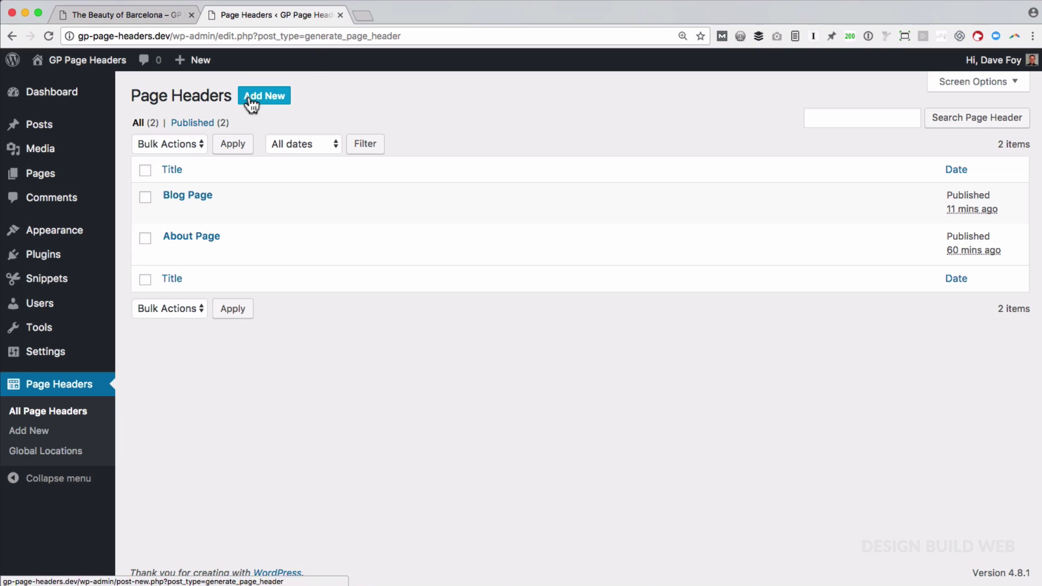
{"action": "left_click", "coordinate": [270, 104]}
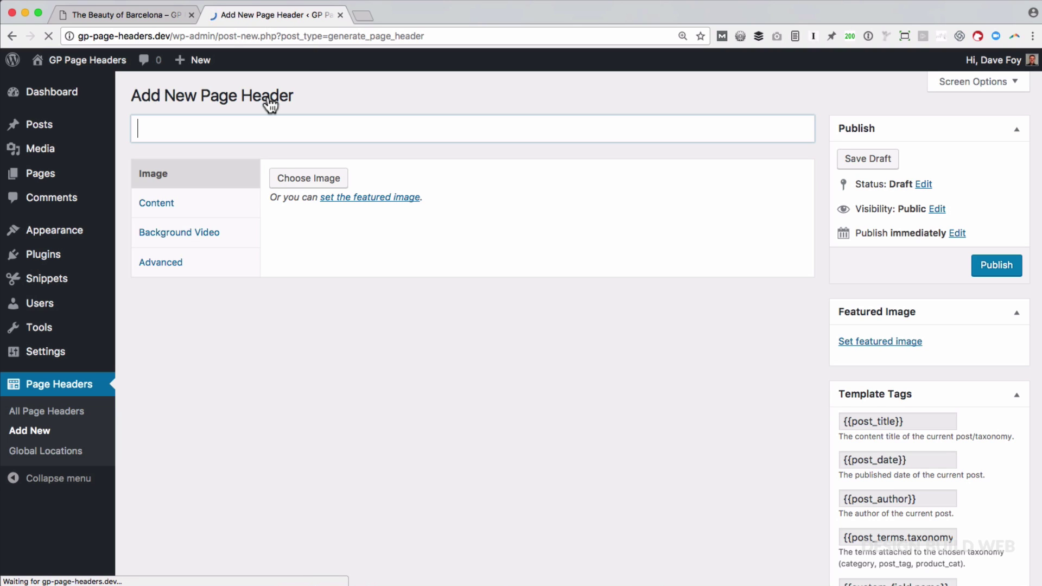
{"action": "type", "text": "Single Post"}
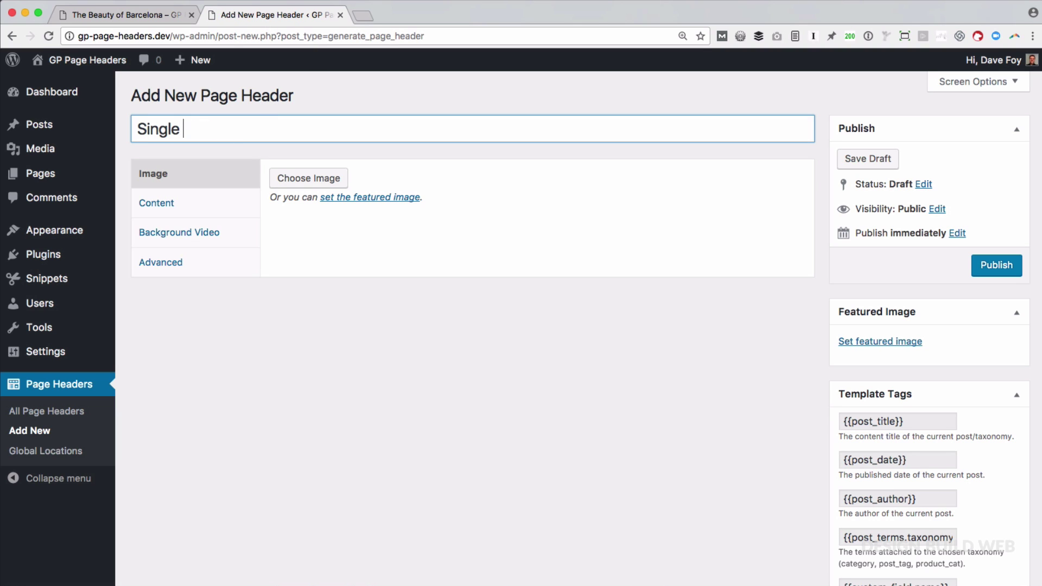
{"action": "left_click", "coordinate": [312, 262]}
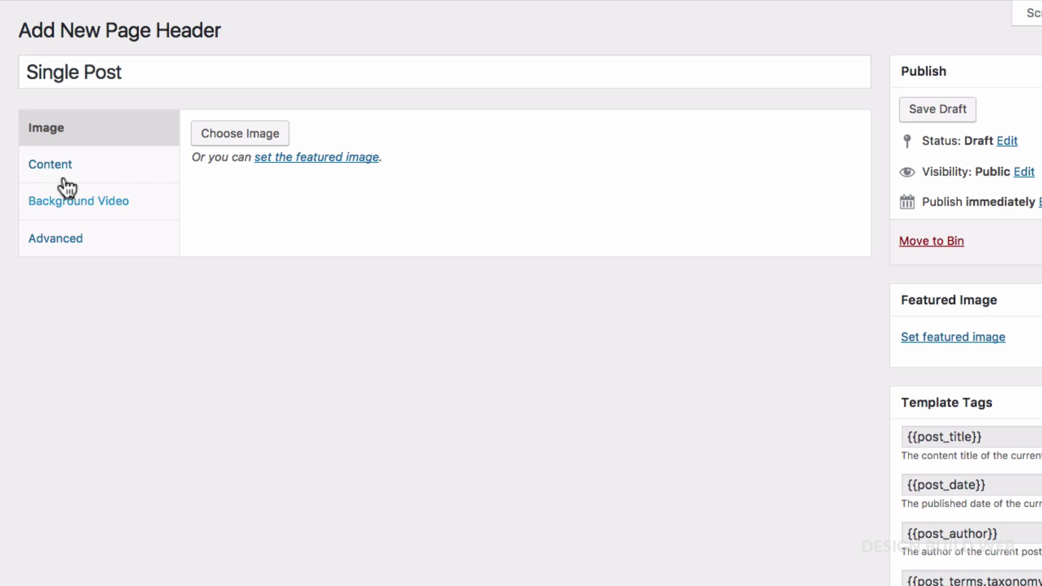
- Enter an empty '<h1></h1>' heading in the header's Content box
{"action": "left_click", "coordinate": [45, 169]}
{"action": "left_click", "coordinate": [282, 168]}
{"action": "type", "text": "<h1><"}
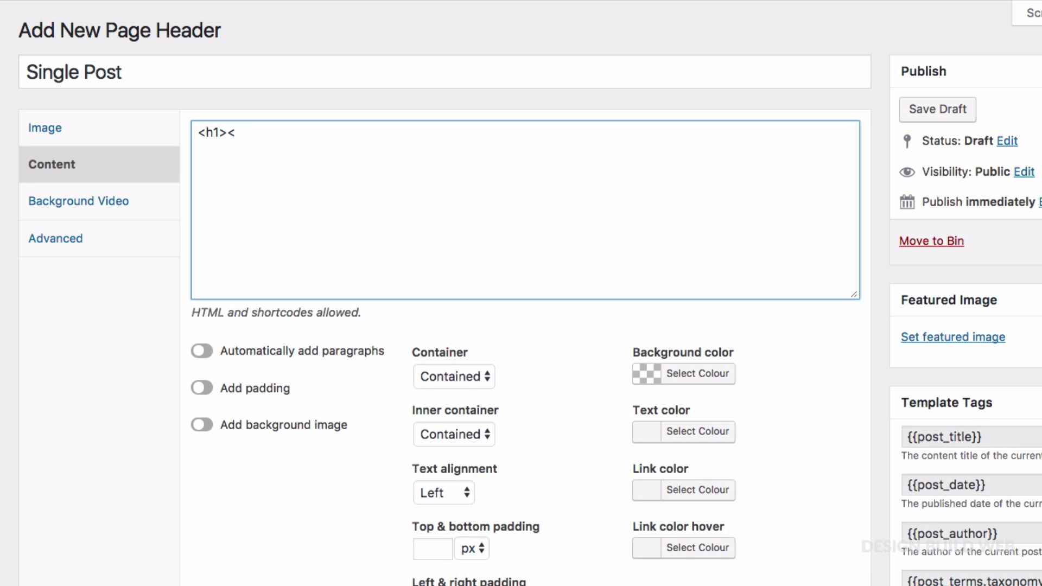
{"action": "type", "text": "/h1>"}
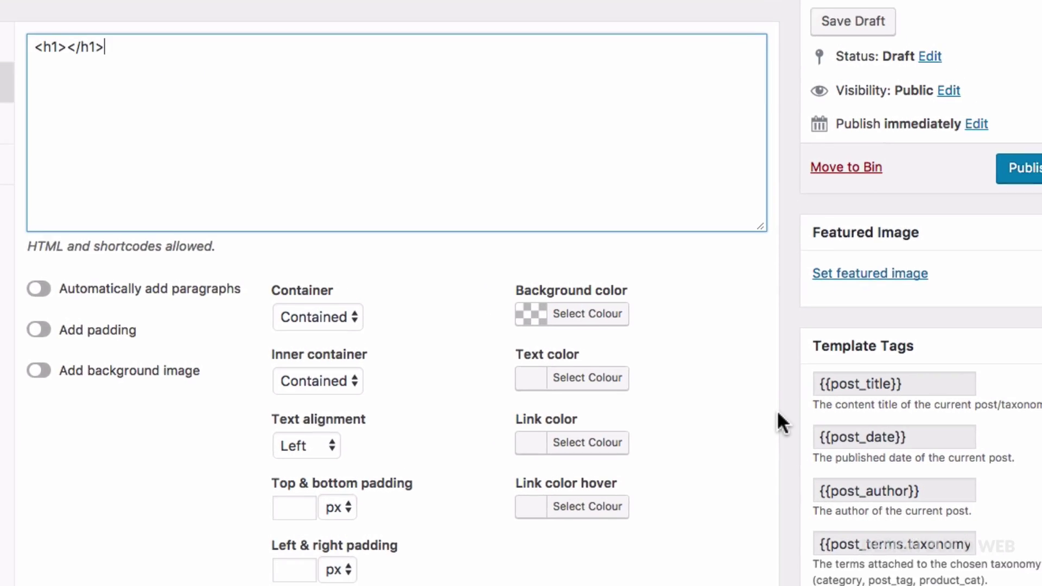
{"action": "scroll", "coordinate": [868, 440], "scroll_direction": "down", "scroll_amount": 3}
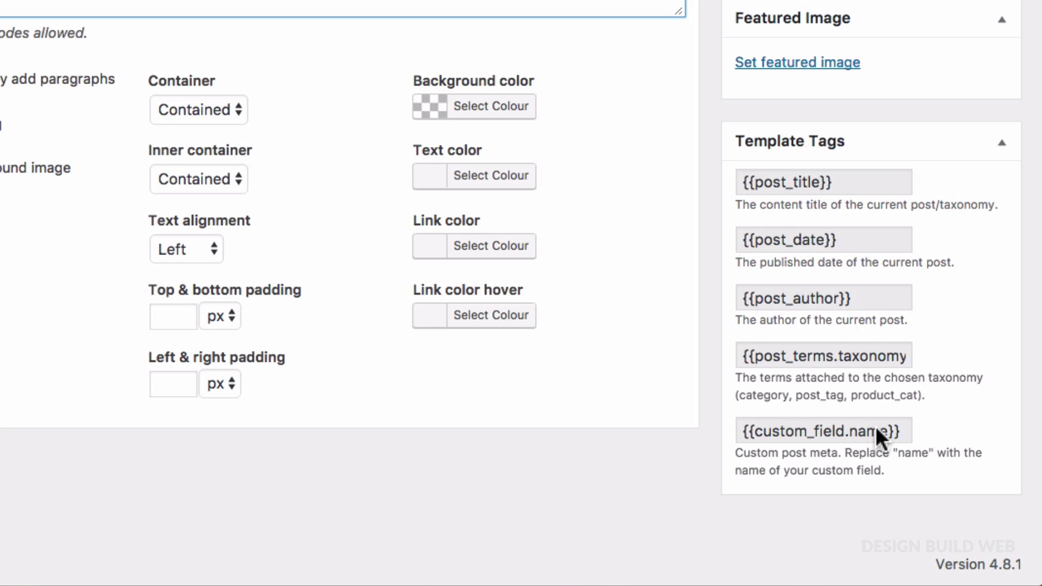
- Paste the {{post_title}} template tag inside the h1 heading of the Single Post header content
{"action": "left_click", "coordinate": [839, 188]}
{"action": "key", "text": "ctrl+c"}
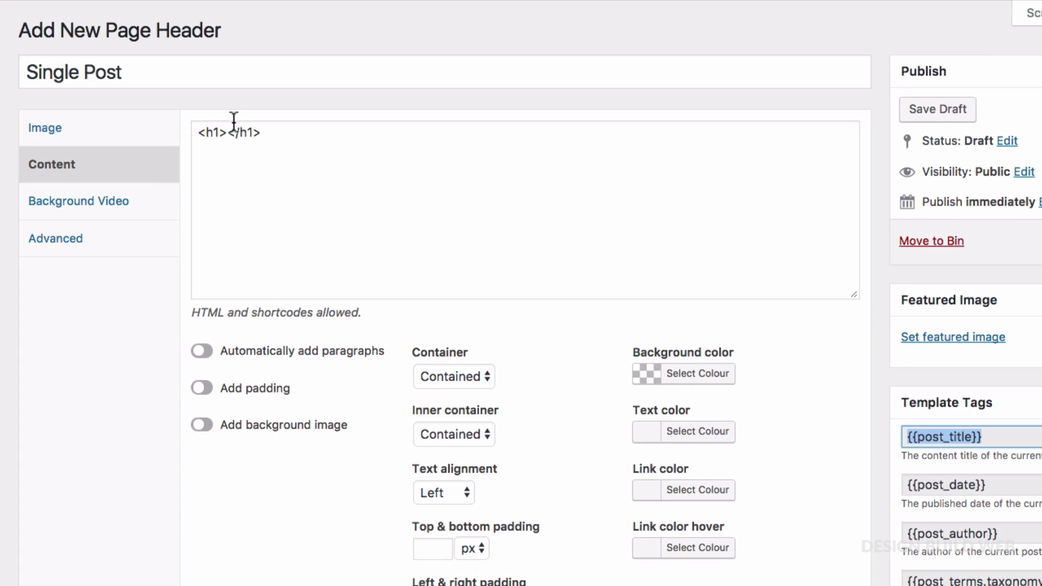
{"action": "left_click", "coordinate": [227, 132]}
{"action": "key", "text": "ctrl+v"}
{"action": "left_click", "coordinate": [351, 134]}
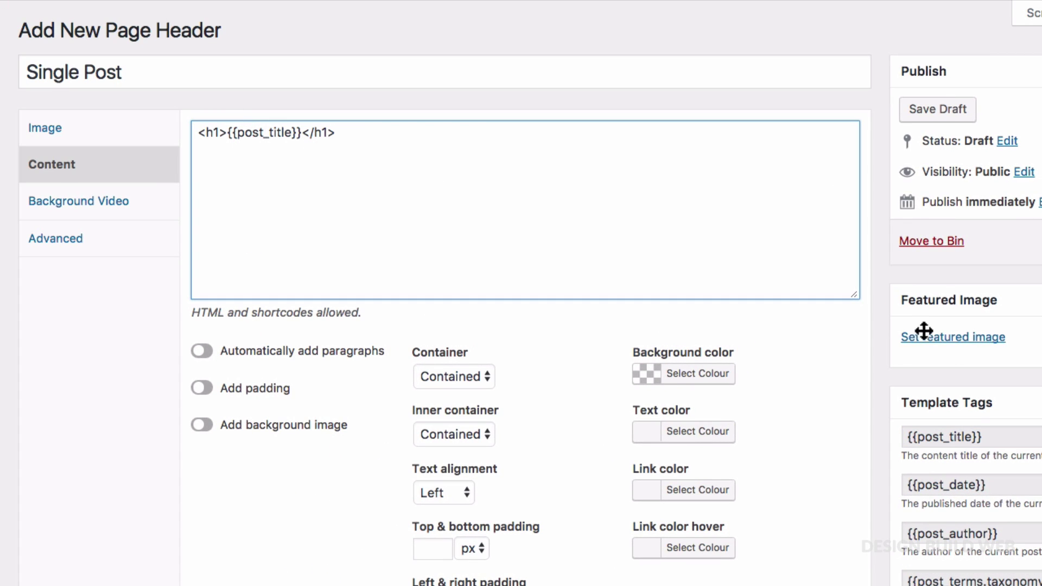
- Add {{post_date}} on a new line below the heading, followed by a '/' separator
{"action": "double_click", "coordinate": [937, 483]}
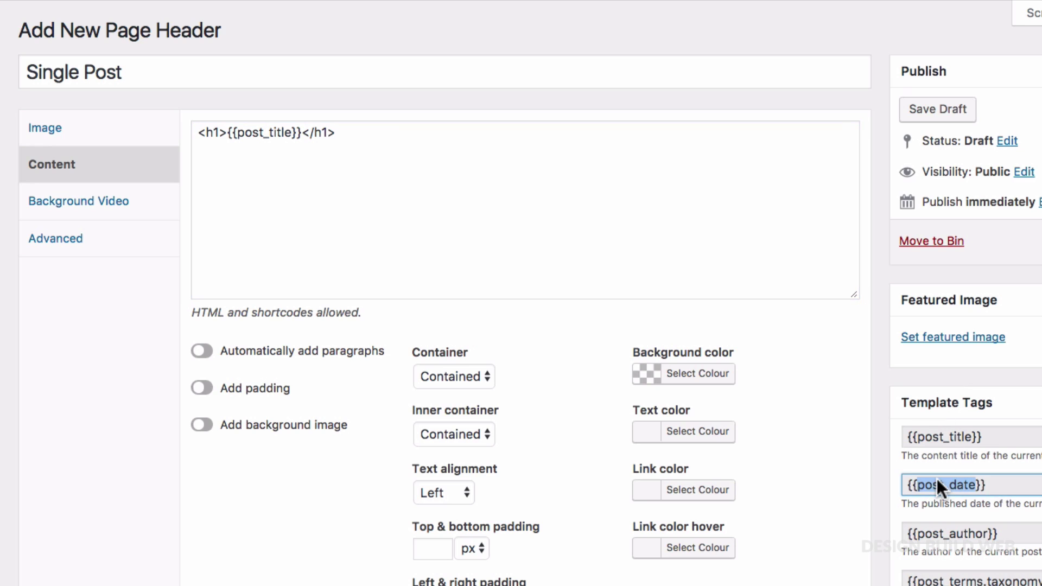
{"action": "left_click", "coordinate": [461, 250]}
{"action": "key", "text": "Return"}
{"action": "type", "text": "{{post_date}}"}
{"action": "type", "text": "/"}
- Paste {{post_author}} after the date separator and turn on automatic paragraphs
{"action": "triple_click", "coordinate": [947, 537]}
{"action": "key", "text": "super+c"}
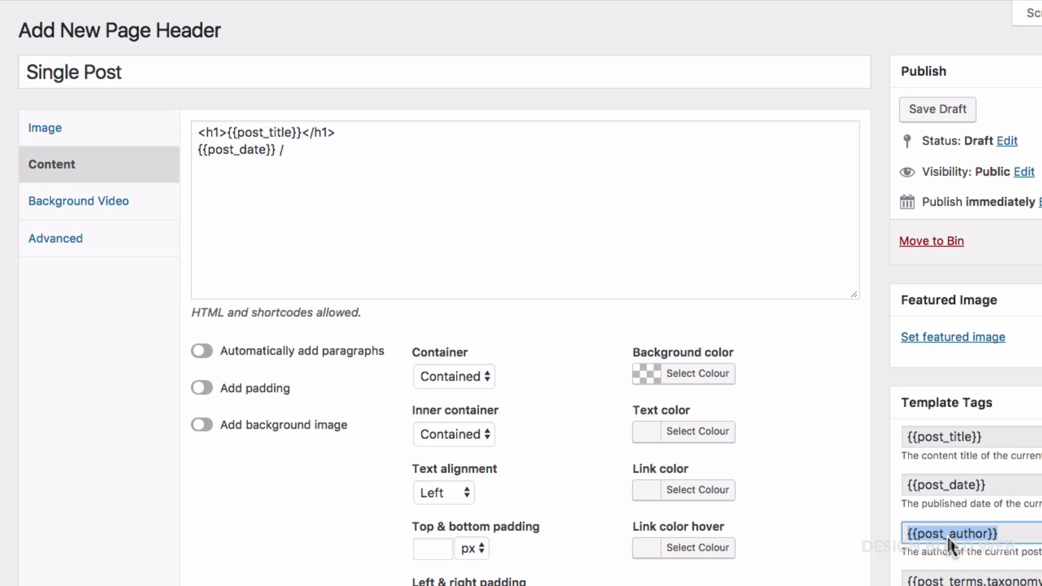
{"action": "left_click", "coordinate": [362, 175]}
{"action": "key", "text": "super+v"}
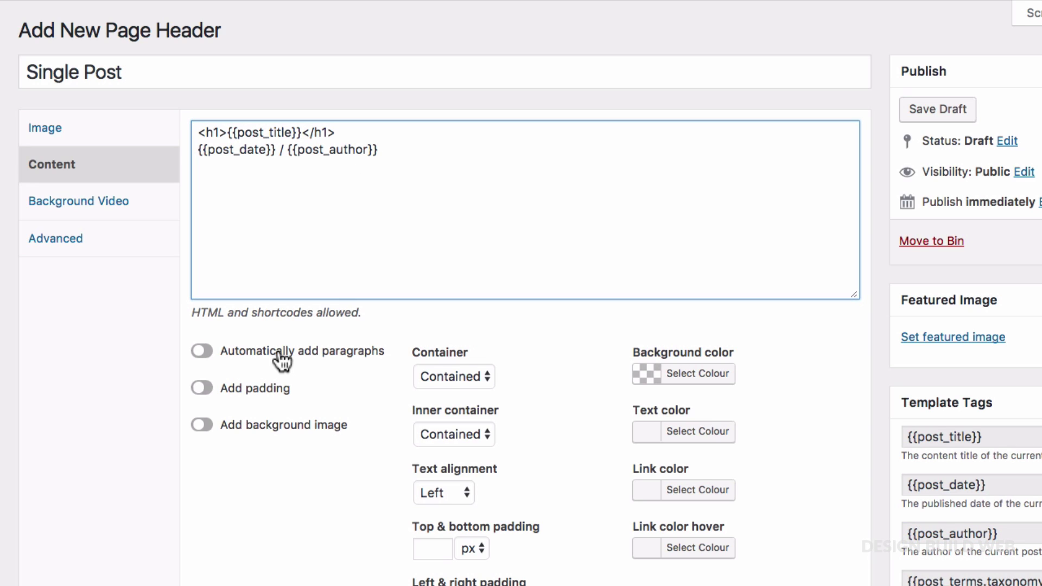
{"action": "left_click", "coordinate": [278, 358]}
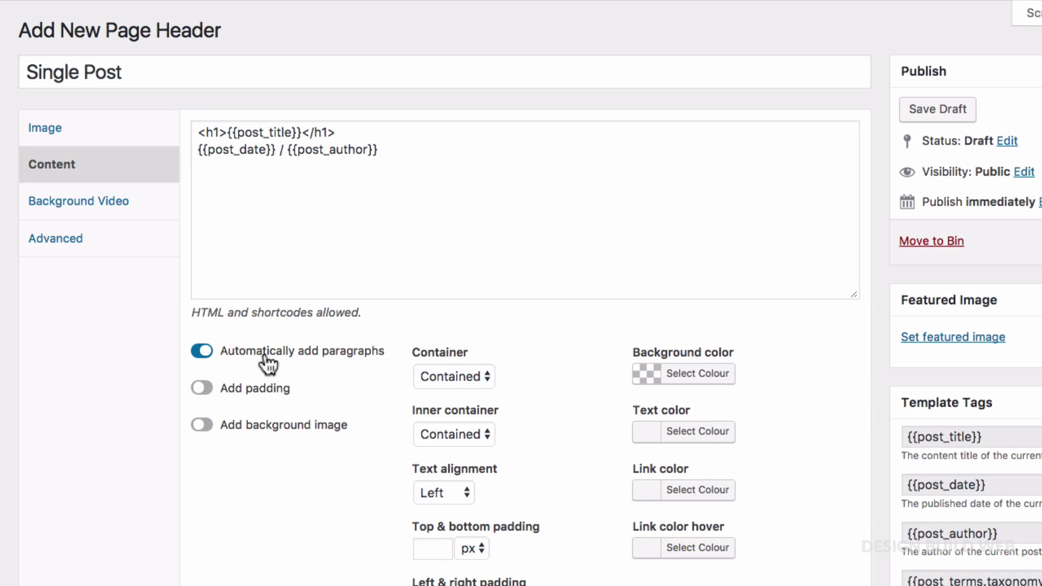
- Enable the background image, use the background colour as overlay, and set the container to full width
{"action": "left_click", "coordinate": [277, 426]}
{"action": "scroll", "coordinate": [376, 513], "scroll_direction": "down", "scroll_amount": 1}
{"action": "scroll", "coordinate": [376, 509], "scroll_direction": "down", "scroll_amount": 2}
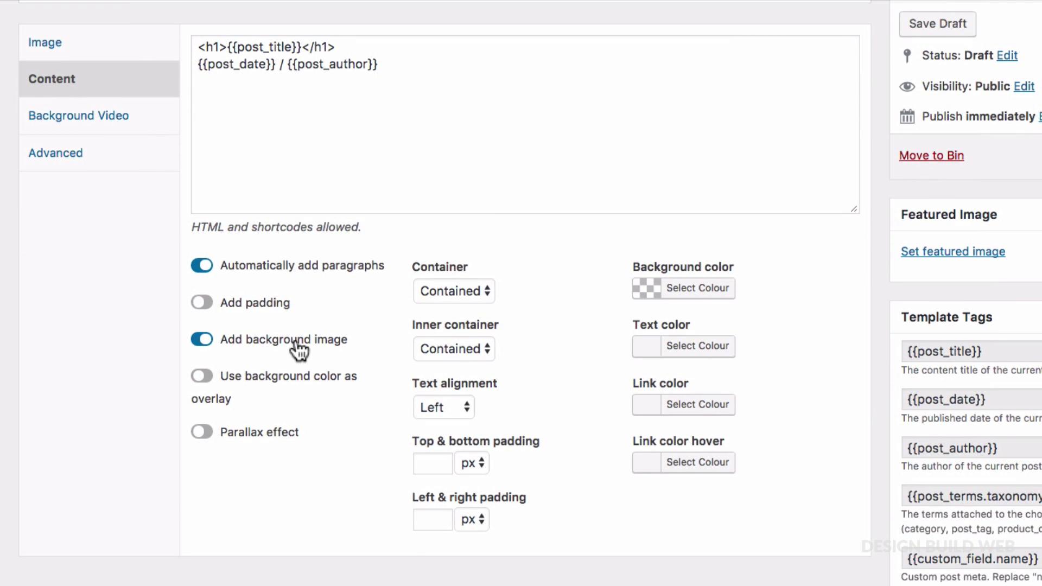
{"action": "left_click", "coordinate": [284, 383]}
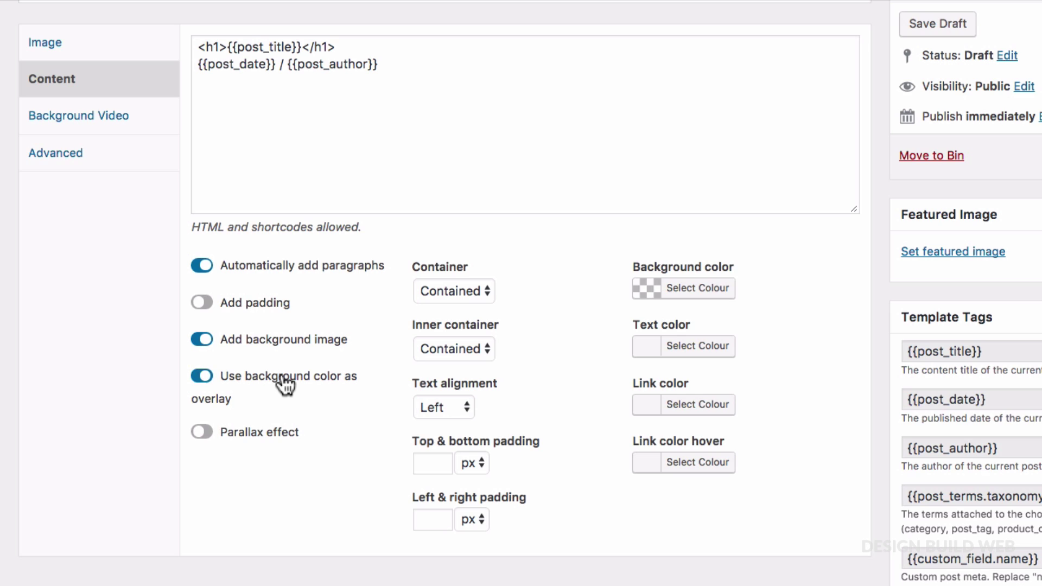
{"action": "left_click", "coordinate": [438, 287]}
{"action": "left_click", "coordinate": [438, 305]}
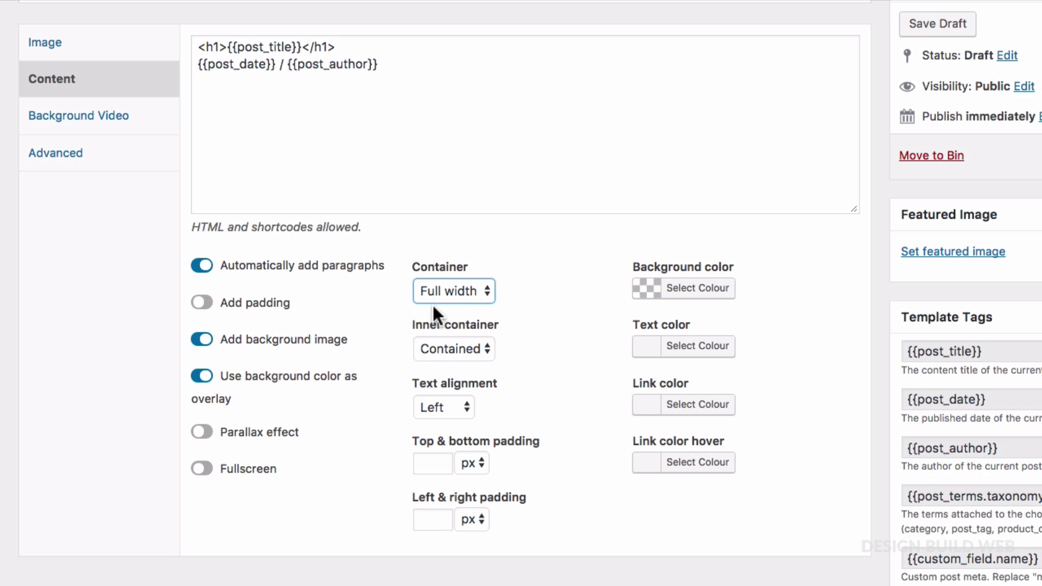
- Set the header padding to 15% top and bottom and 35 px left and right
{"action": "left_click", "coordinate": [432, 464]}
{"action": "type", "text": "15"}
{"action": "left_click", "coordinate": [483, 461]}
{"action": "left_click", "coordinate": [473, 478]}
{"action": "left_click", "coordinate": [429, 521]}
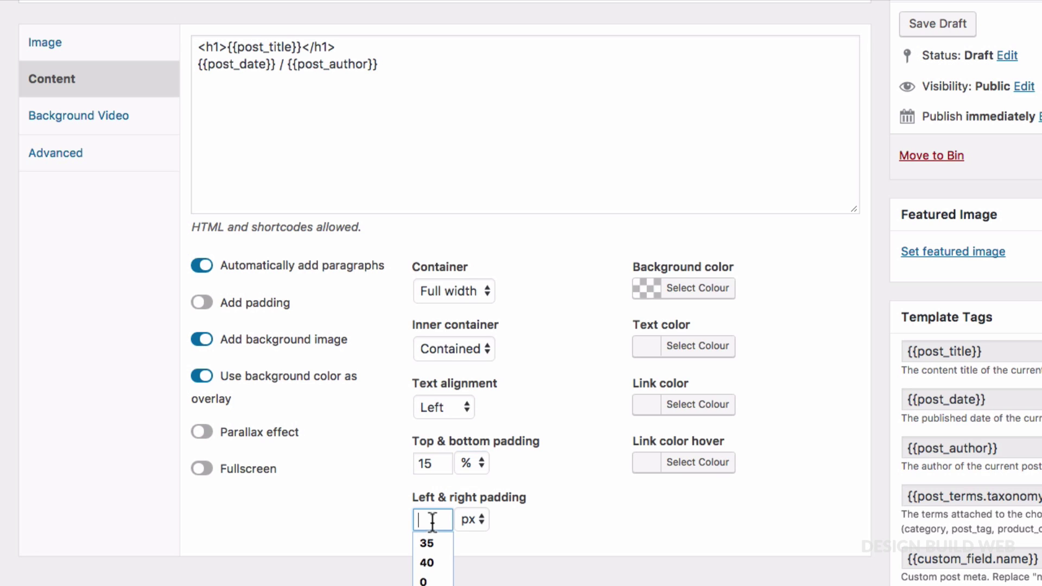
{"action": "type", "text": "35"}
- Make the overlay colour dark grey with lowered opacity, then publish the Single Post header
{"action": "left_click", "coordinate": [698, 289]}
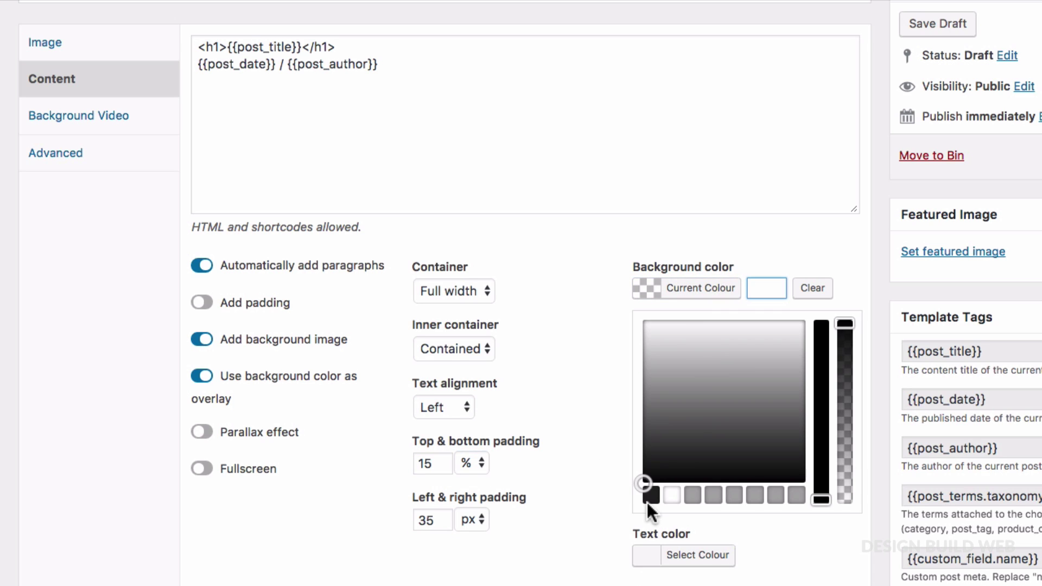
{"action": "left_click", "coordinate": [650, 495]}
{"action": "left_click_drag", "start_coordinate": [848, 325], "coordinate": [846, 383]}
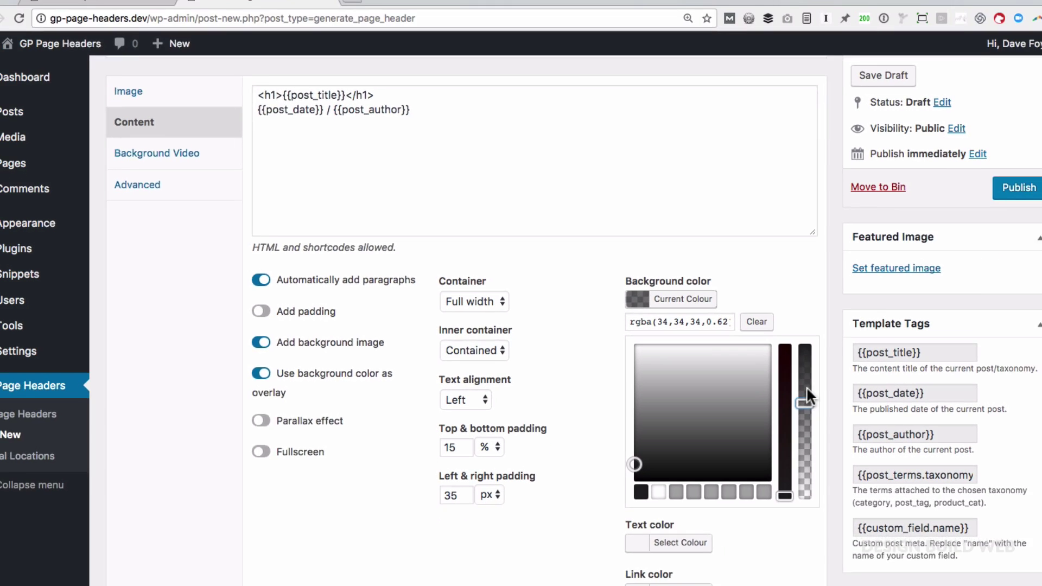
{"action": "left_click", "coordinate": [990, 199]}
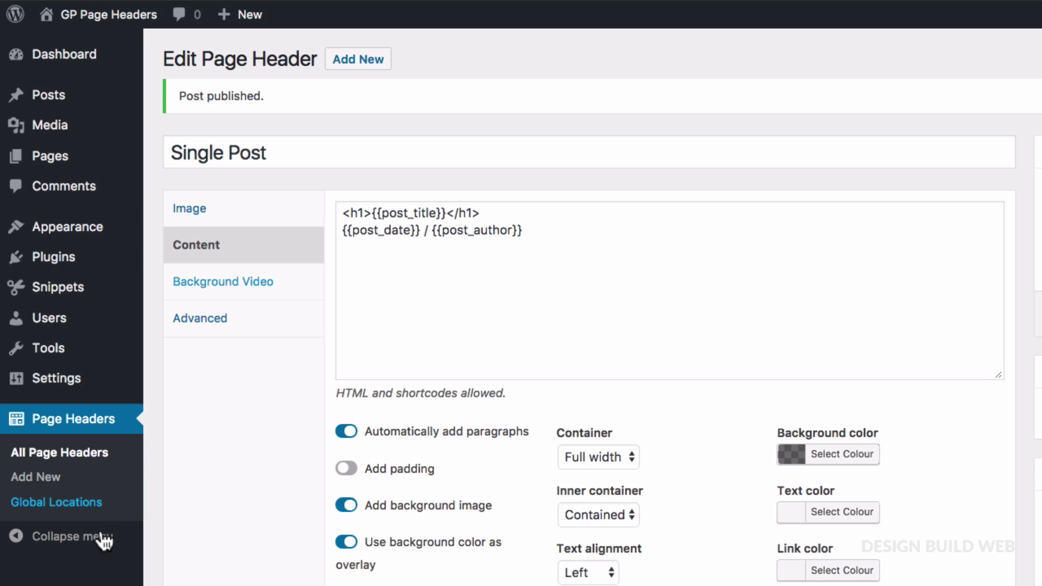
- Set Global Locations so Posts use the Single Post header, and save the changes
{"action": "left_click", "coordinate": [61, 504]}
{"action": "left_click", "coordinate": [390, 312]}
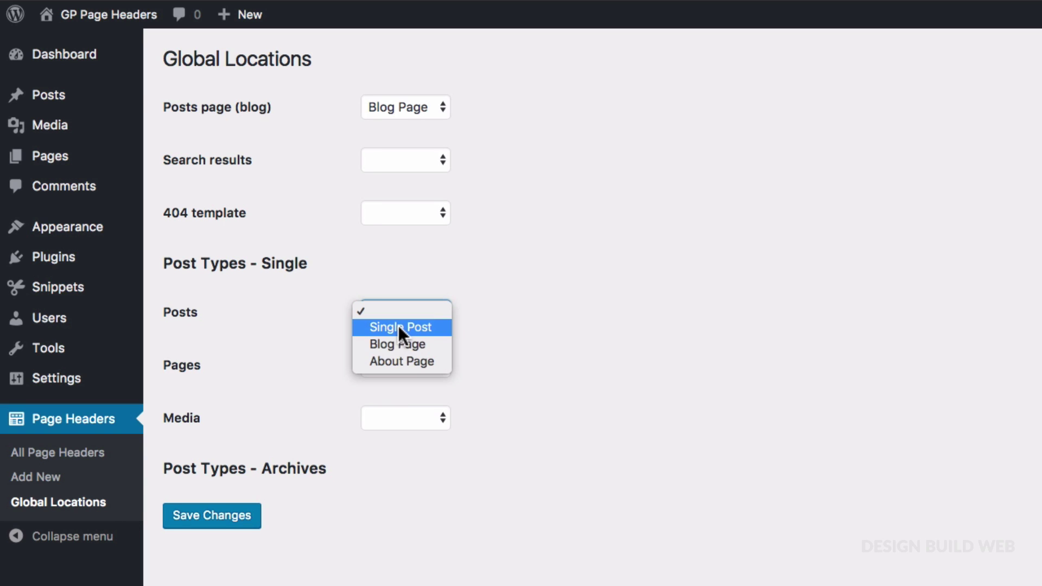
{"action": "left_click", "coordinate": [413, 326]}
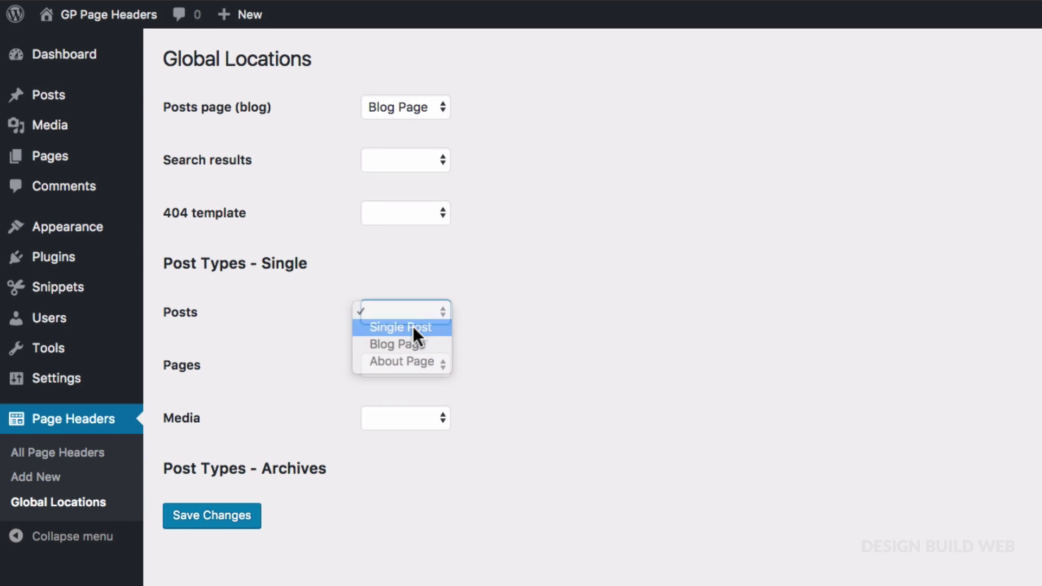
{"action": "left_click", "coordinate": [208, 526]}
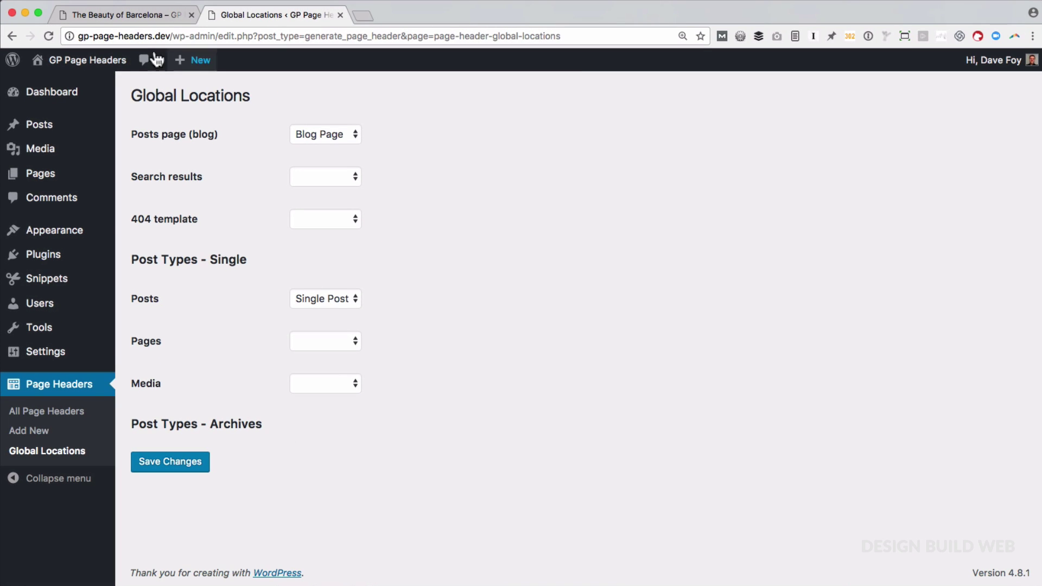
- Reload the Barcelona post to preview its new image header with title, date and author
{"action": "left_click", "coordinate": [128, 18]}
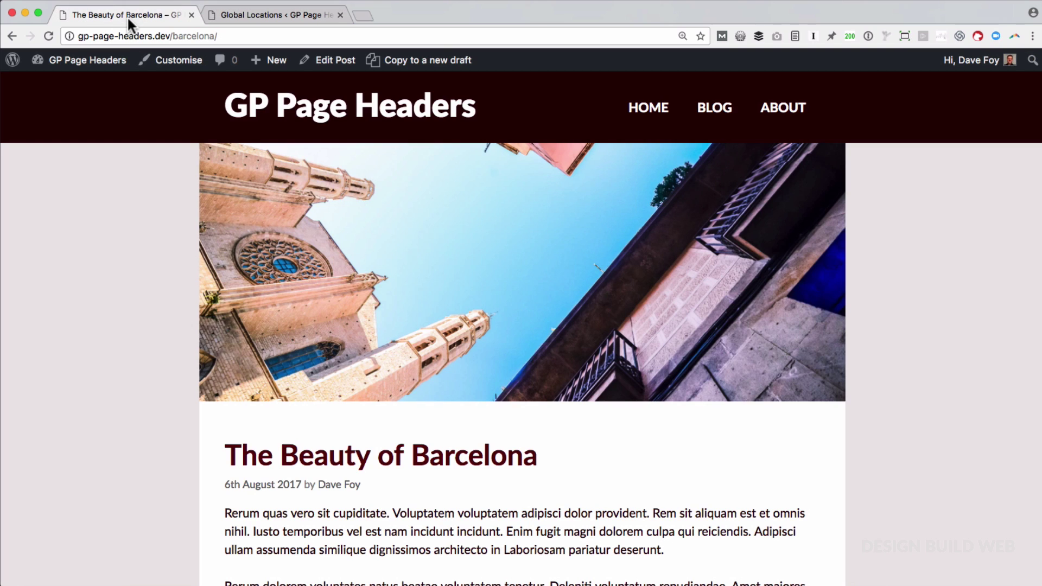
{"action": "key", "text": "super+r"}
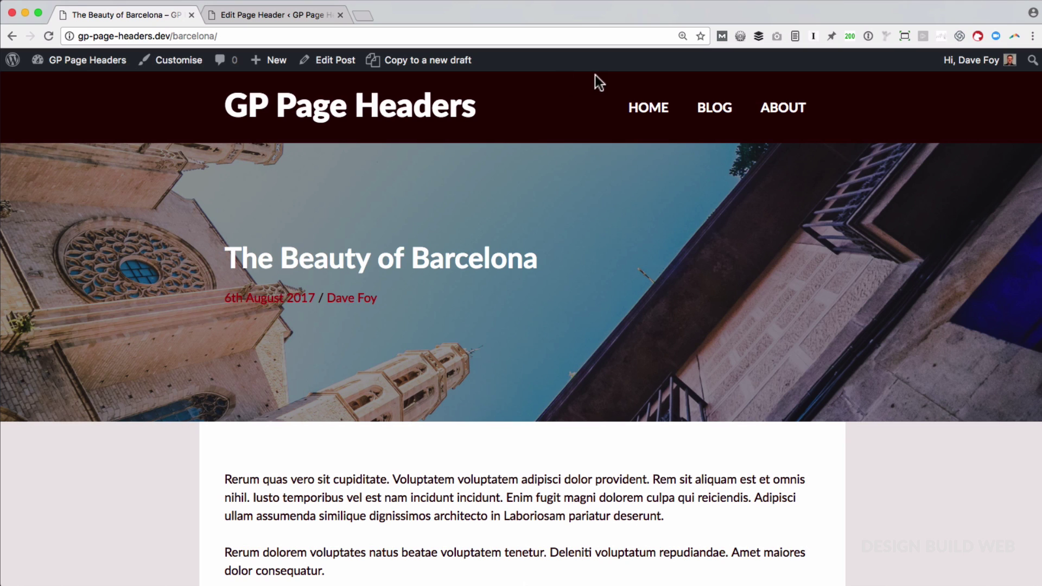
- Turn on Merge with site header under Advanced, update, and reload the Barcelona post
{"action": "left_click", "coordinate": [279, 16]}
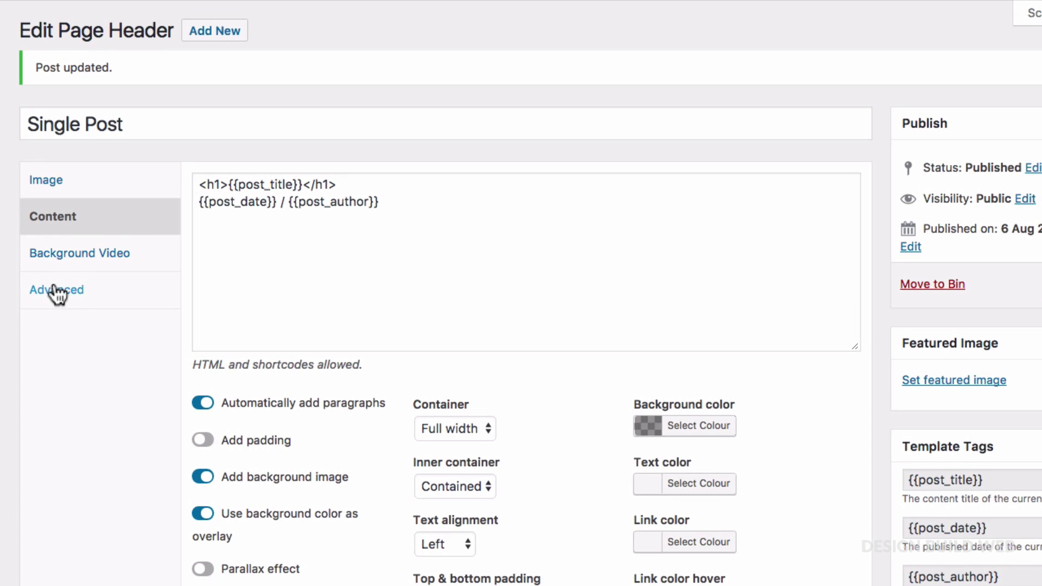
{"action": "left_click", "coordinate": [161, 305]}
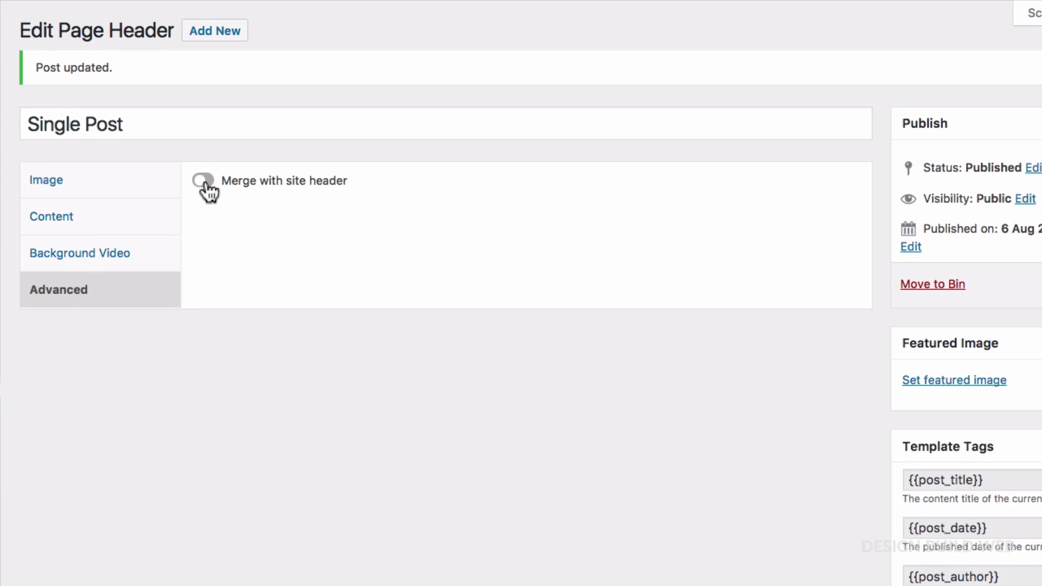
{"action": "left_click", "coordinate": [205, 183]}
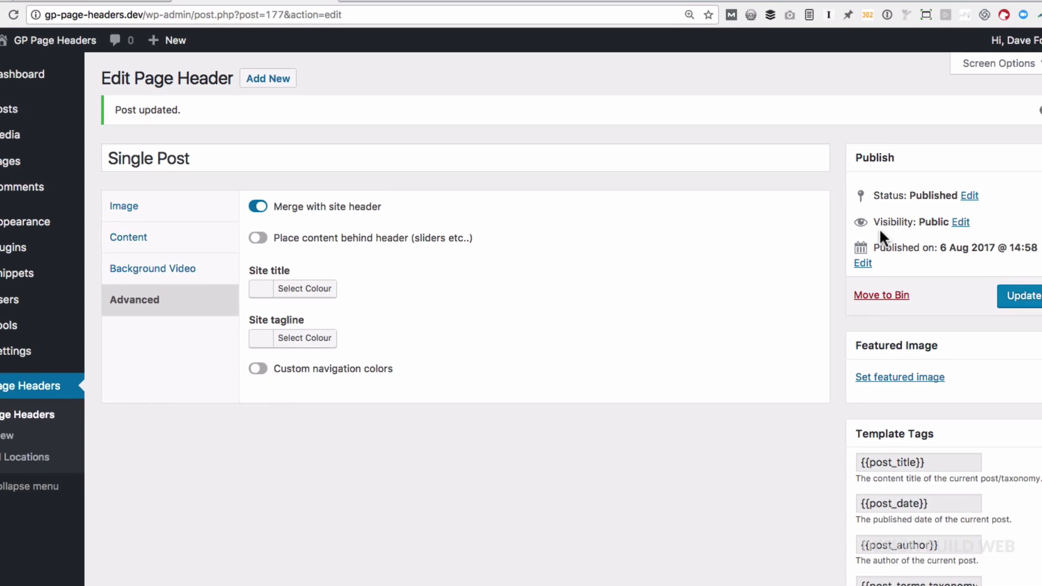
{"action": "left_click", "coordinate": [987, 301]}
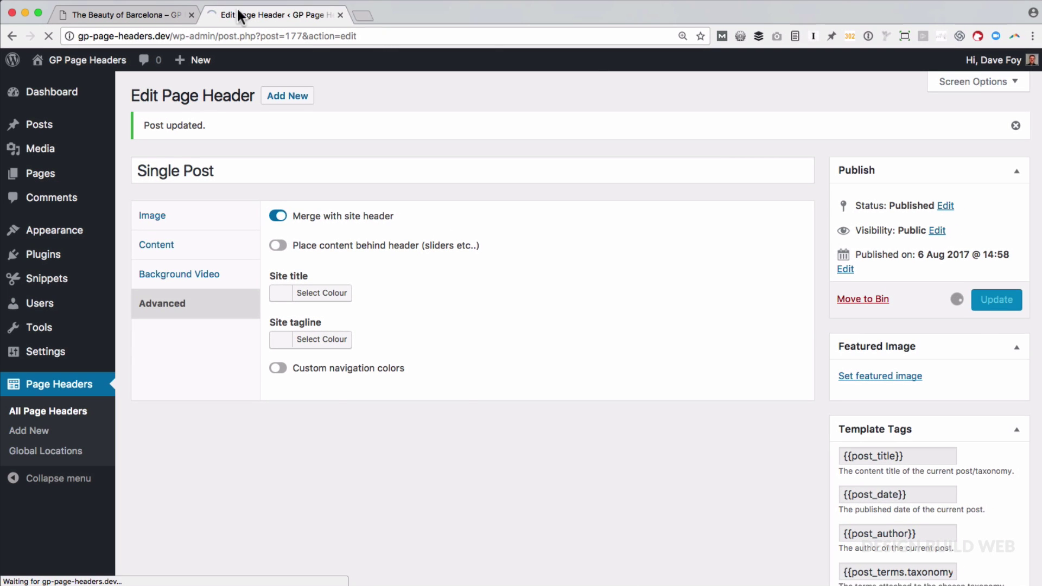
{"action": "left_click", "coordinate": [125, 15]}
{"action": "key", "text": "super+r"}
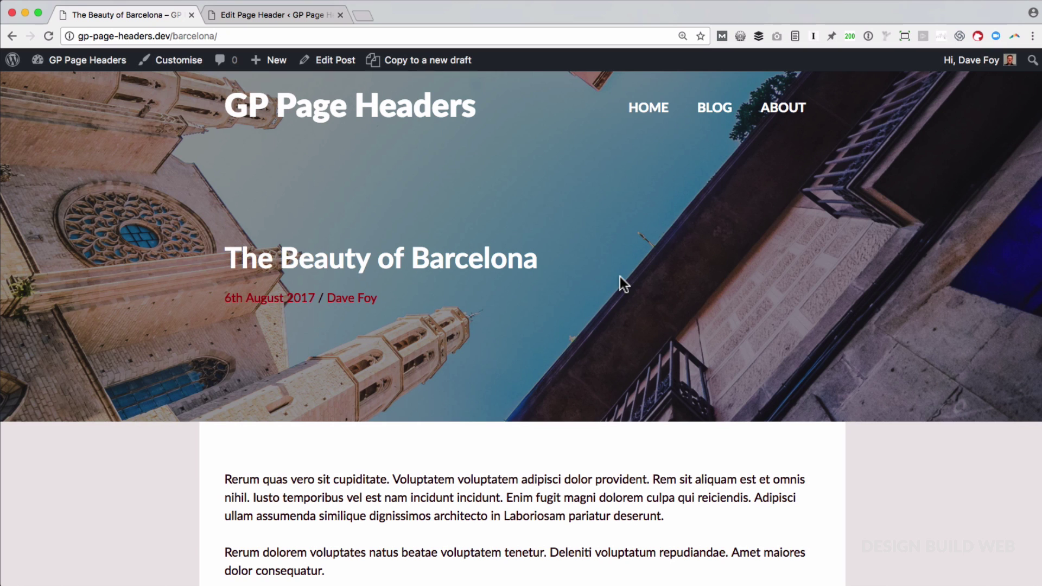
- Open the Uncategorised category's Edit screen and view its Page Header list without choosing one
{"action": "left_click", "coordinate": [276, 15]}
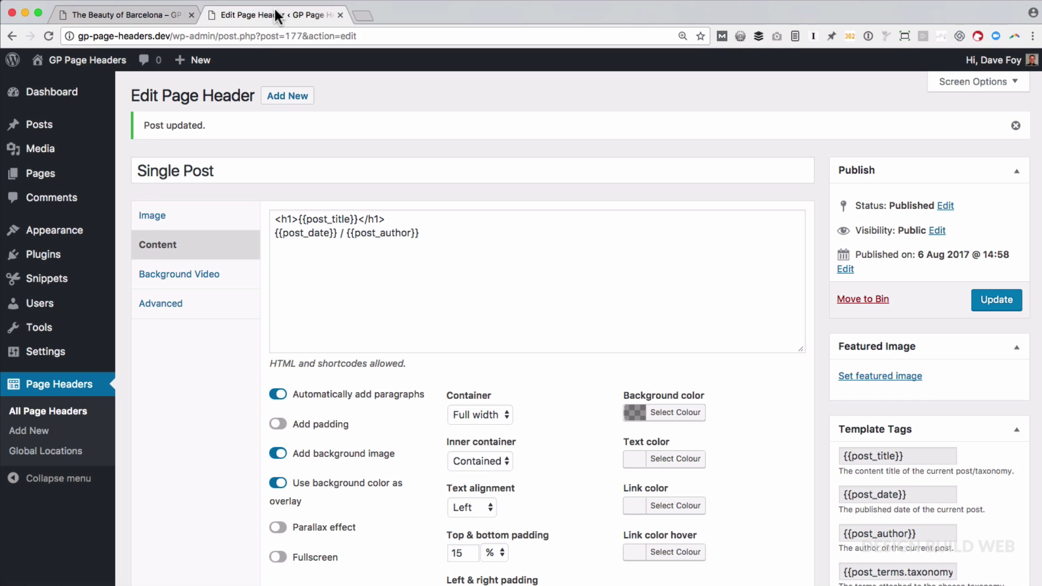
{"action": "mouse_move", "coordinate": [36, 130]}
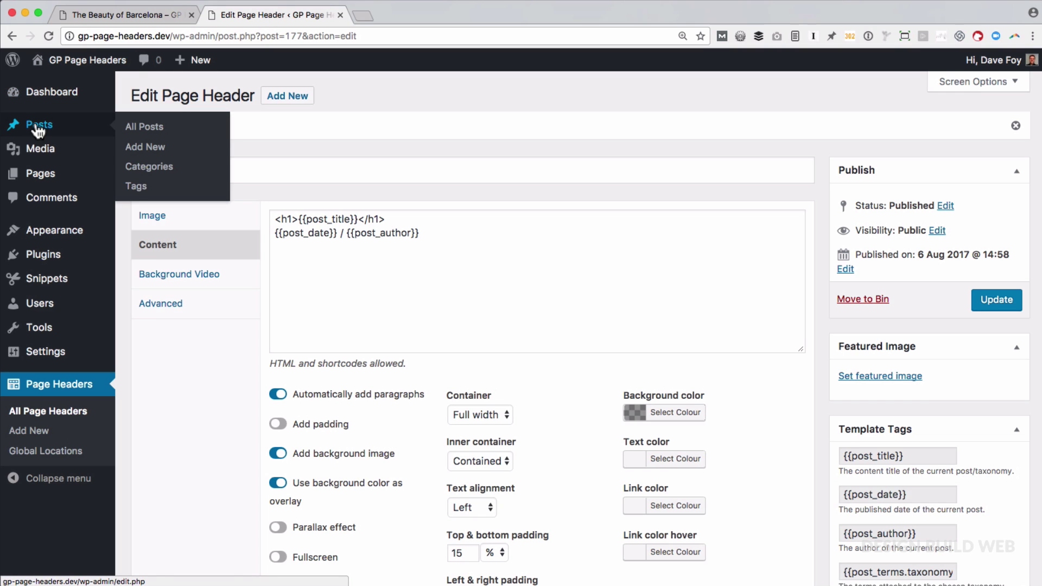
{"action": "left_click", "coordinate": [152, 172]}
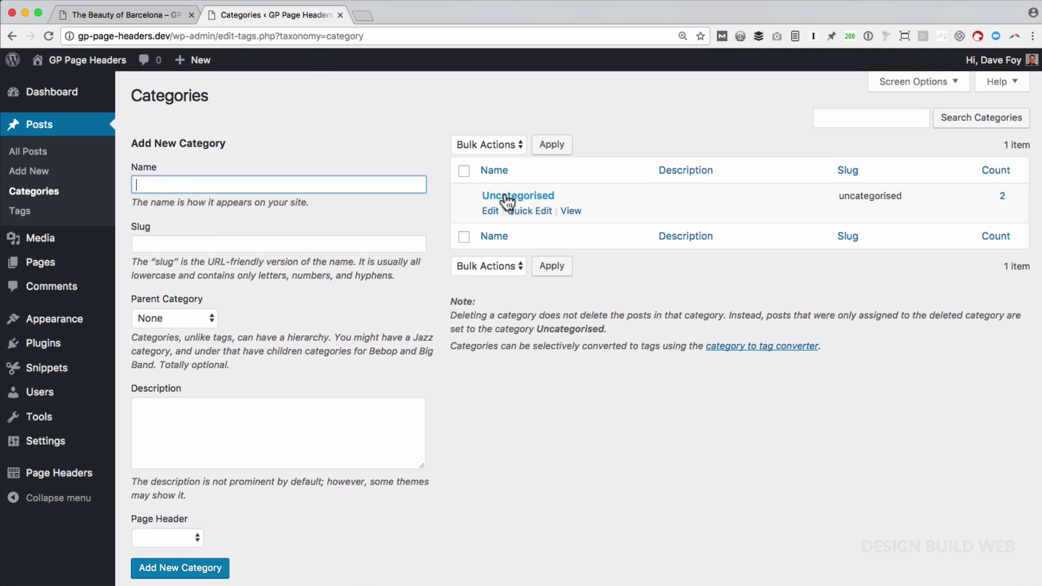
{"action": "left_click", "coordinate": [518, 198]}
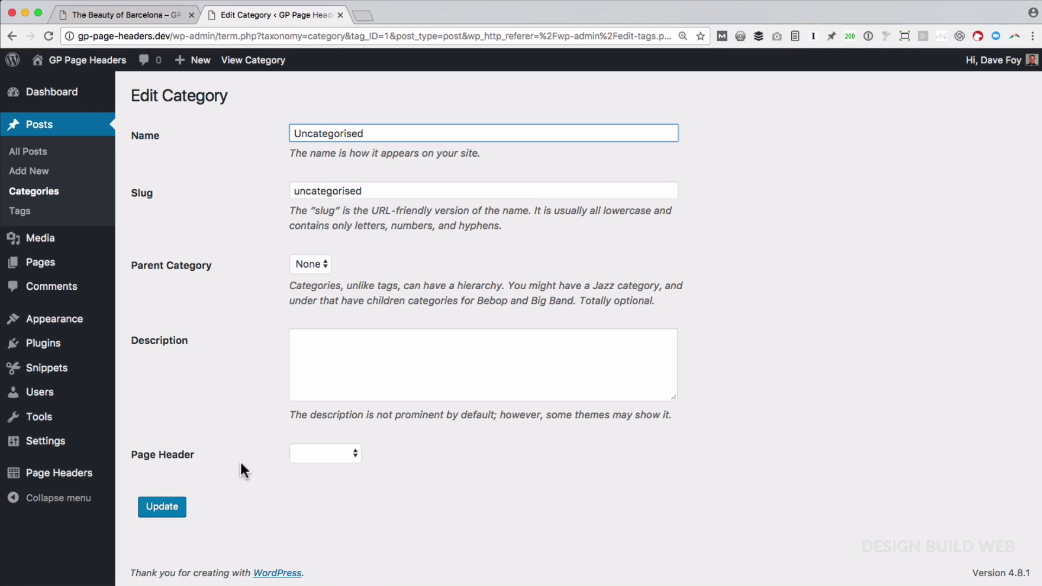
{"action": "left_click", "coordinate": [317, 457]}
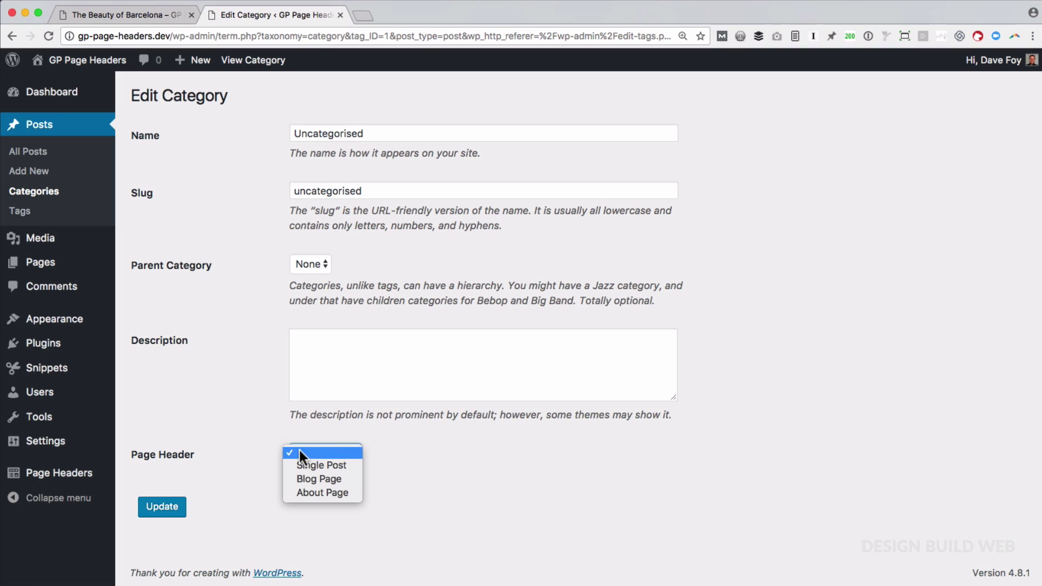
{"action": "left_click", "coordinate": [261, 437]}
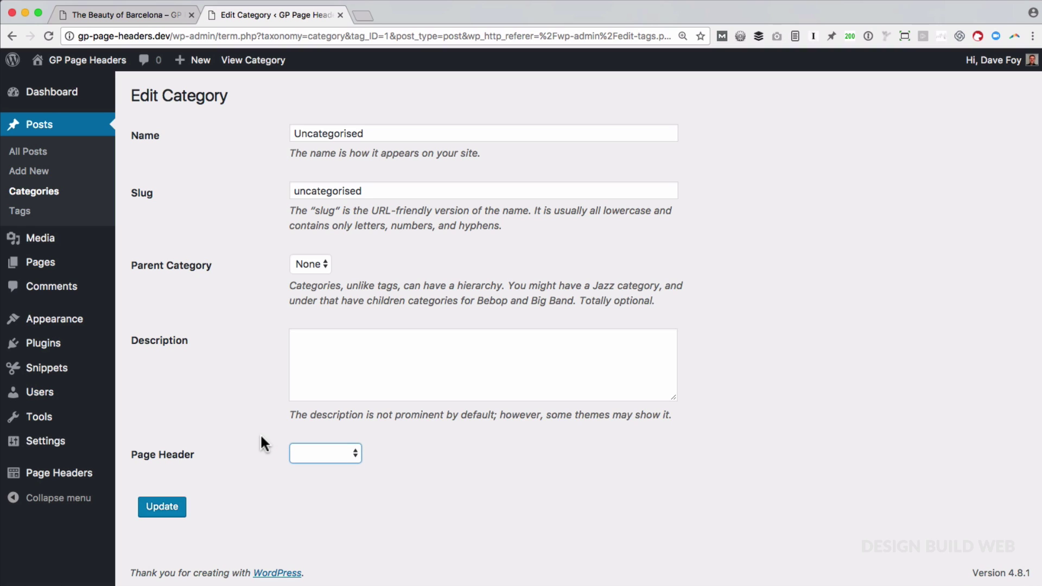